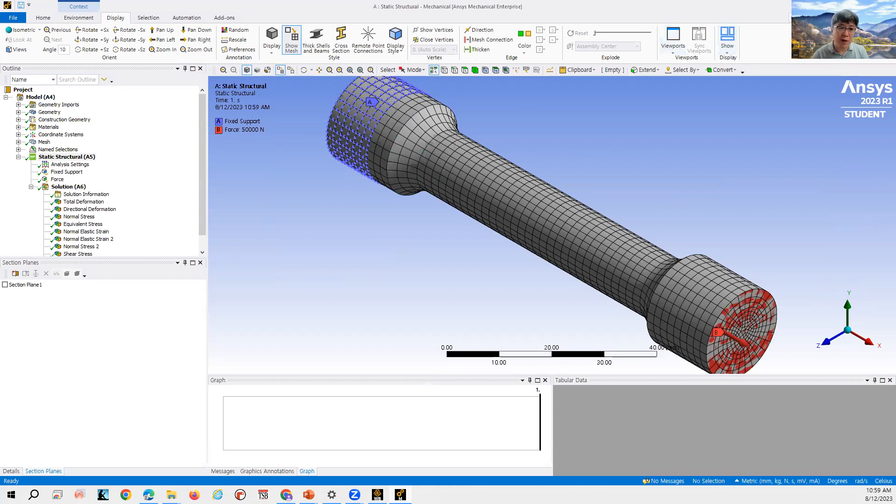
- Display the Total Deformation result and overlay the mesh elements on its contour
click(102, 202)
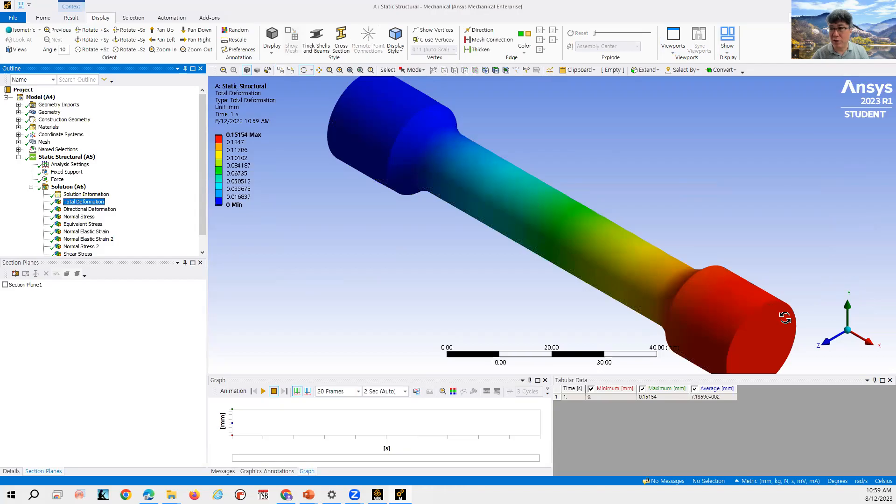
mouse_move(242, 141)
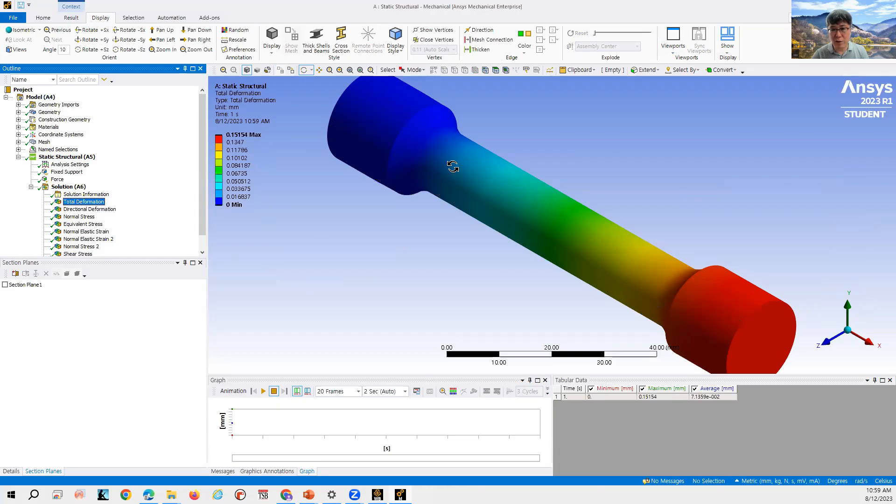
click(398, 53)
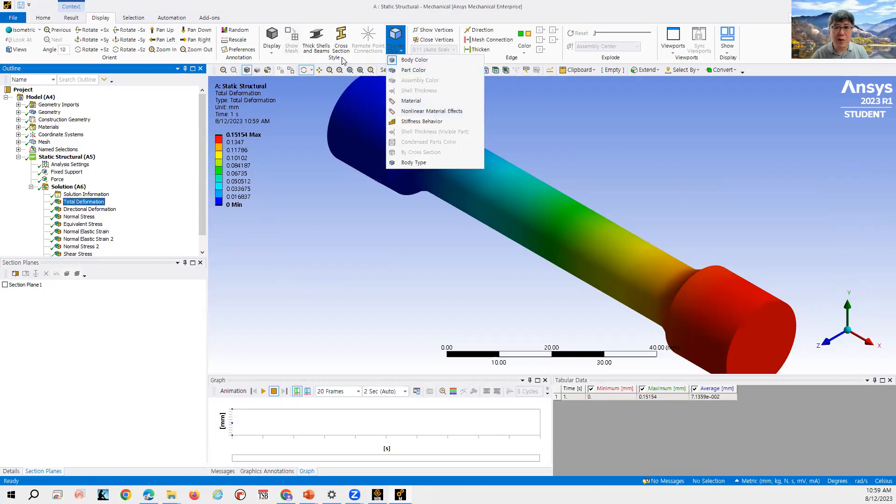
click(402, 59)
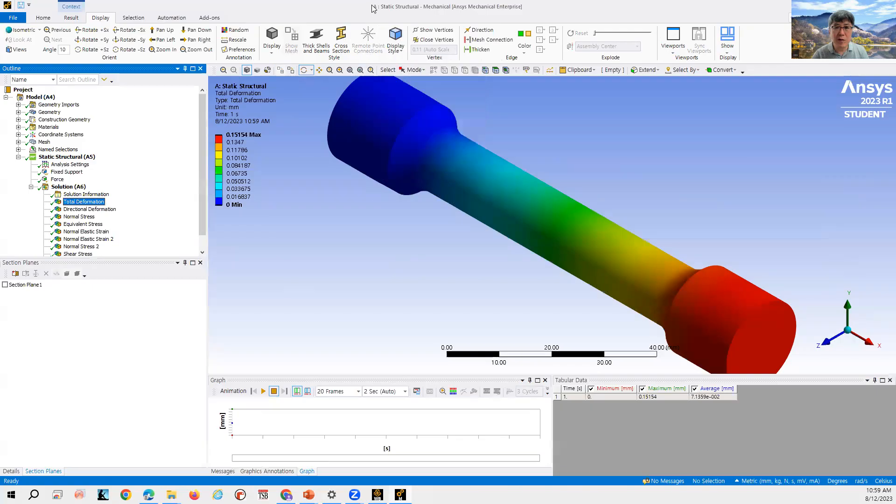
click(79, 19)
click(357, 41)
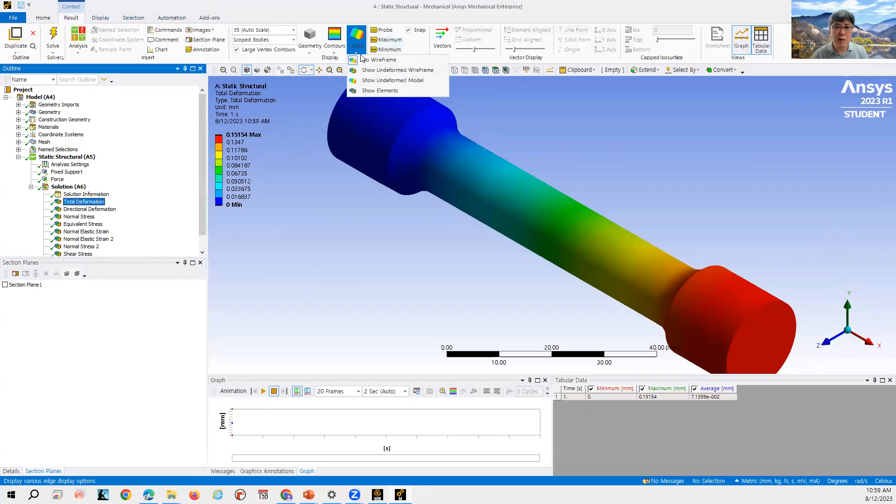
click(386, 91)
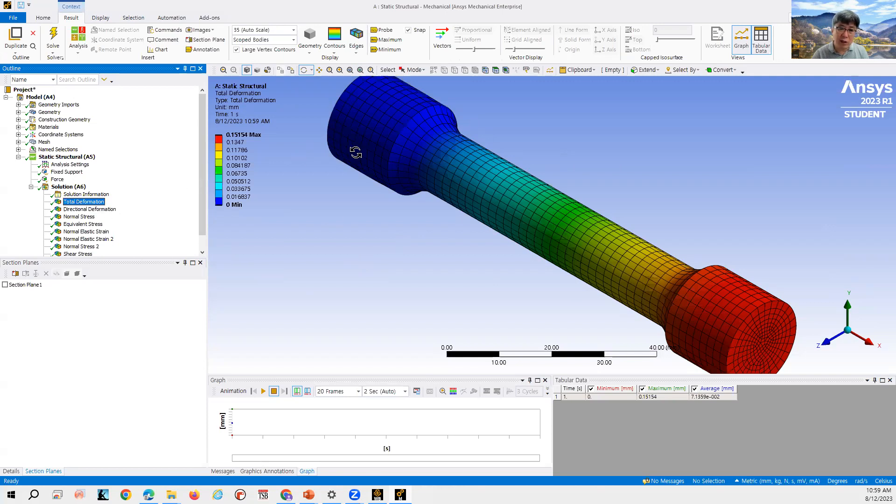
- Set the Directional Deformation result's orientation to Y Axis and re-evaluate the result
click(11, 471)
click(92, 209)
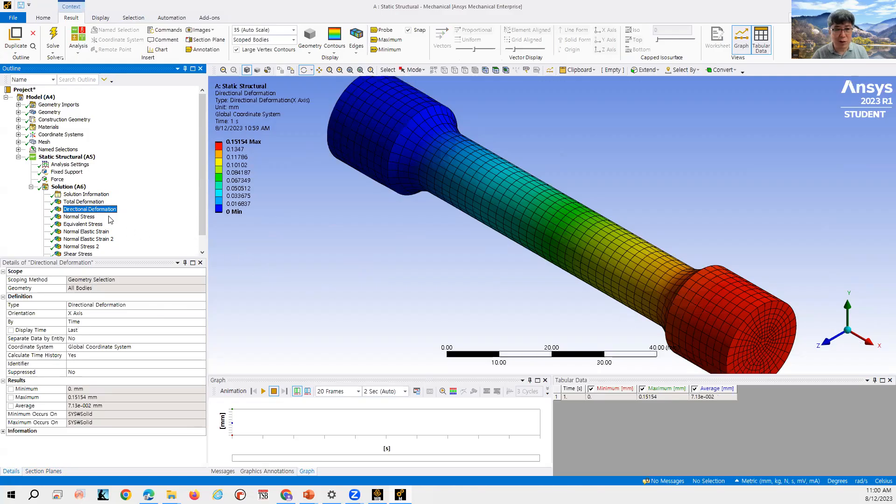
click(72, 203)
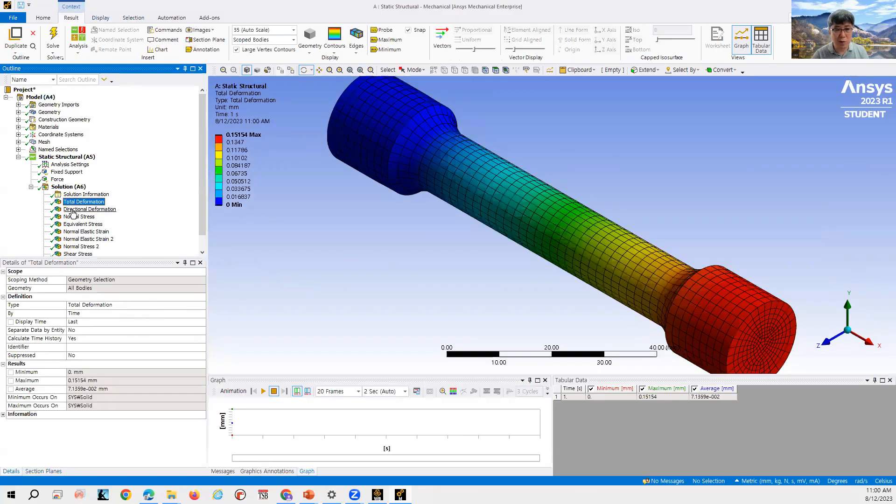
click(73, 210)
click(189, 315)
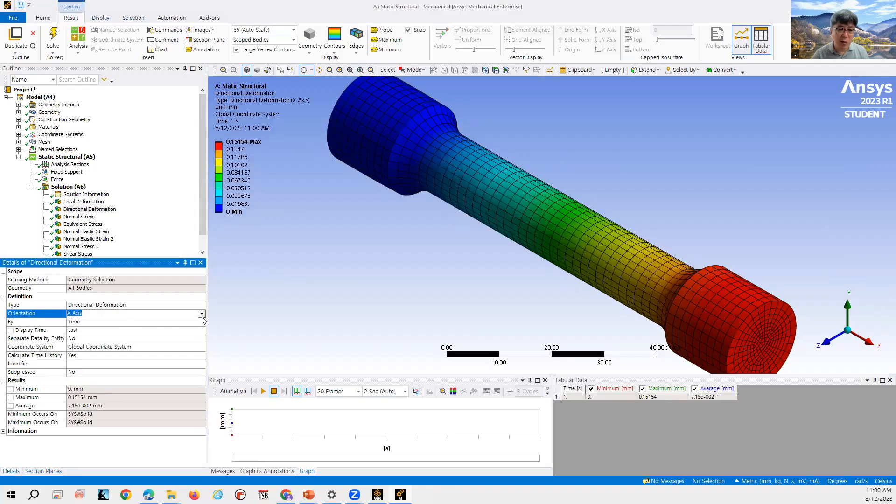
click(202, 314)
click(179, 326)
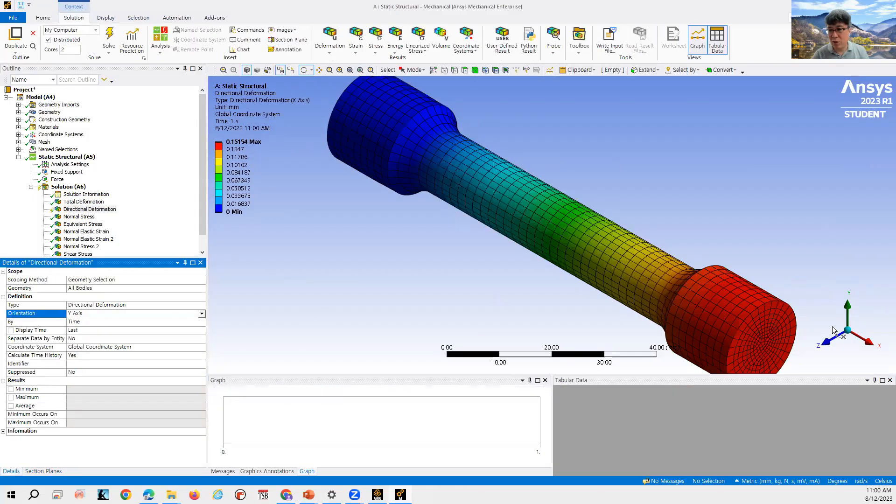
right_click(102, 210)
click(132, 227)
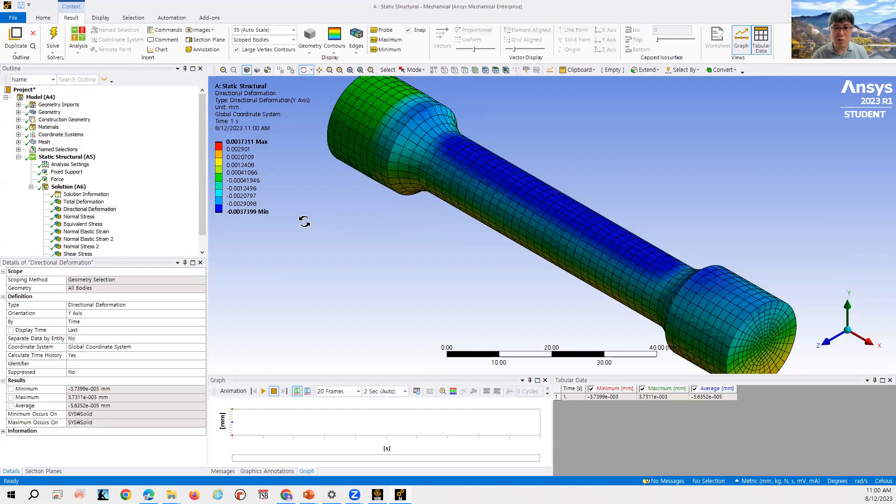
- Examine the Y-axis Directional Deformation contour on the whole specimen, looking along the Z axis and along the Y axis
click(236, 149)
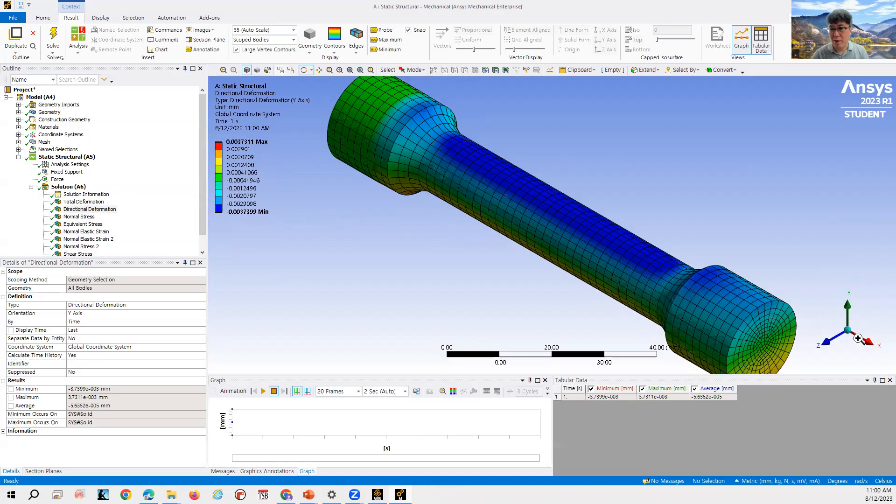
right_drag(856, 338, 851, 337)
click(643, 257)
click(105, 209)
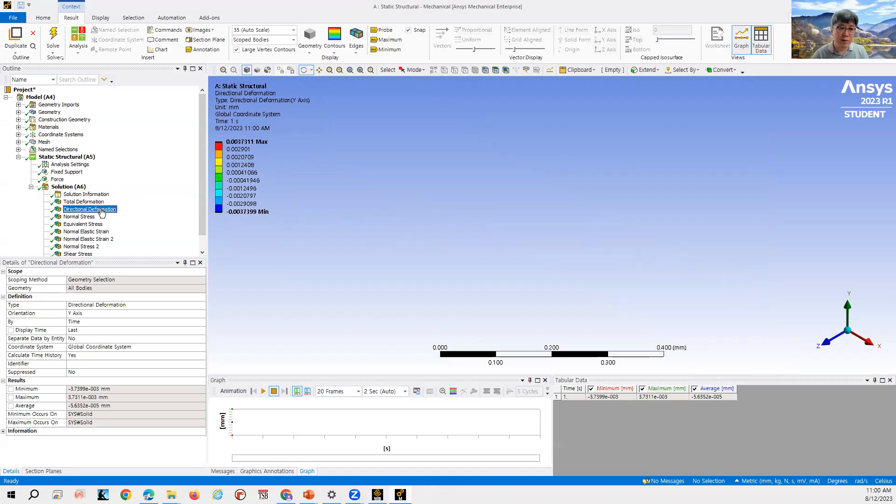
click(351, 70)
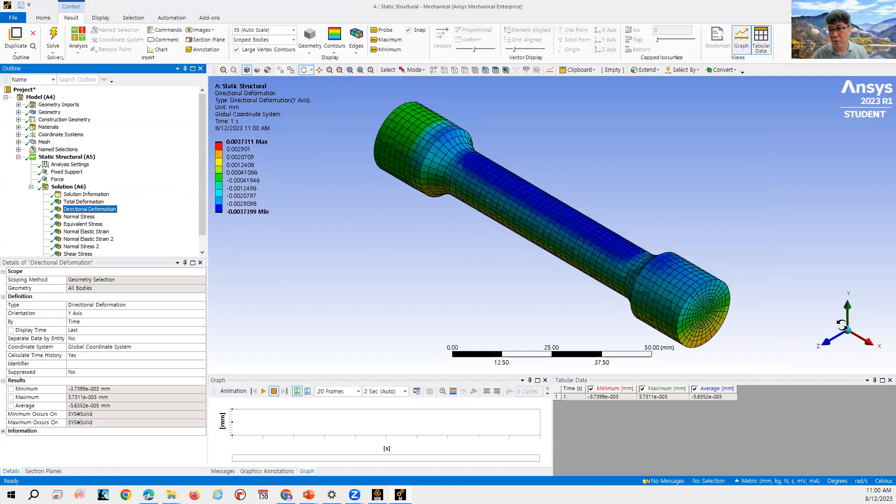
click(831, 336)
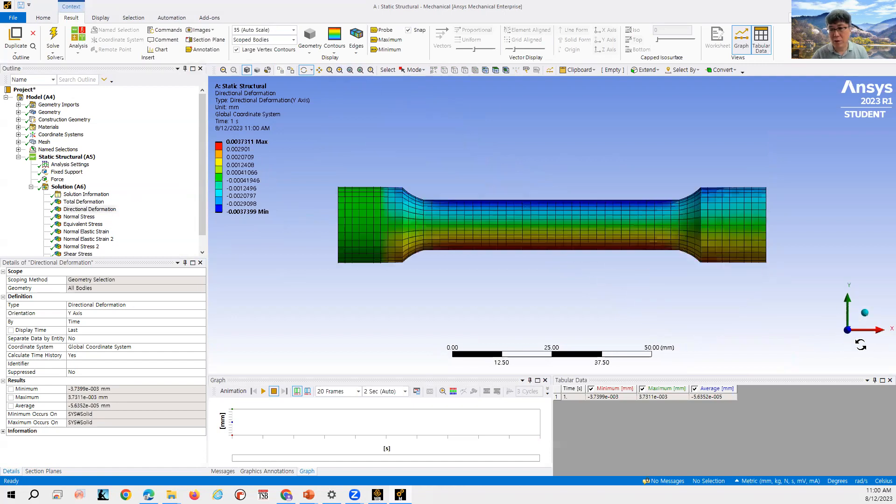
click(850, 347)
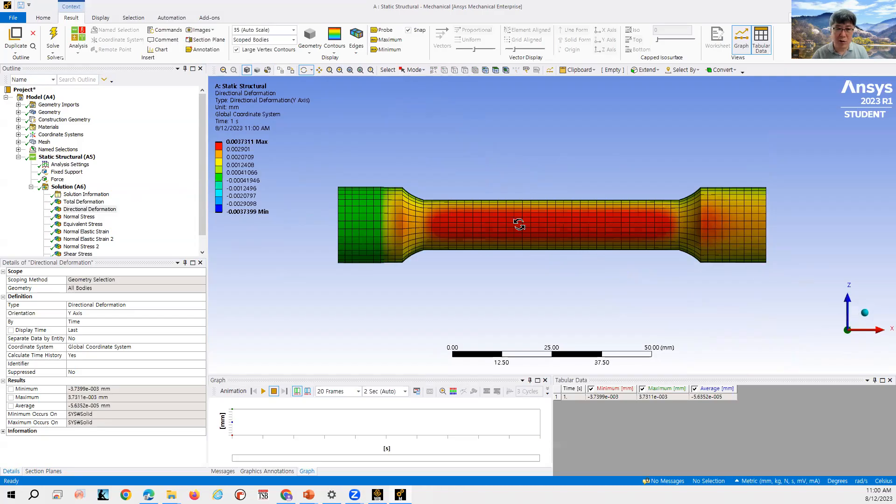
- Compare the Total Deformation, Directional Deformation, Normal Stress and Normal Elastic Strain contours, ending on Normal Elastic Strain
click(84, 202)
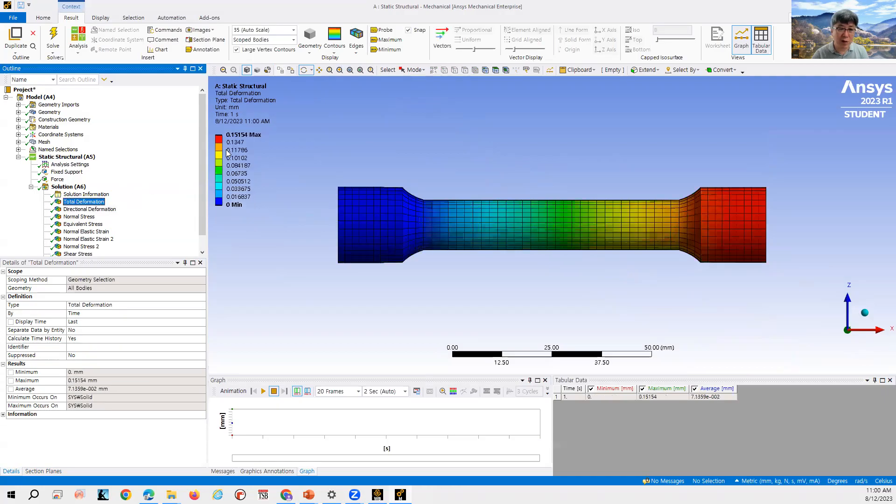
click(90, 209)
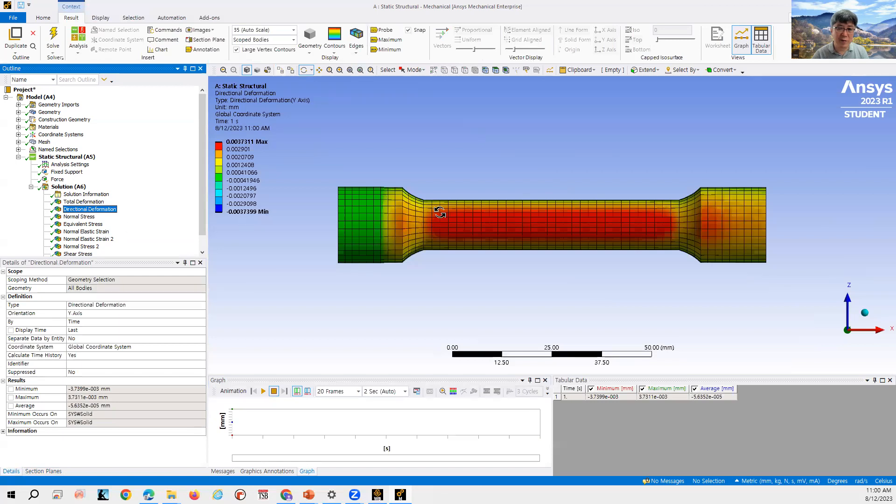
click(93, 218)
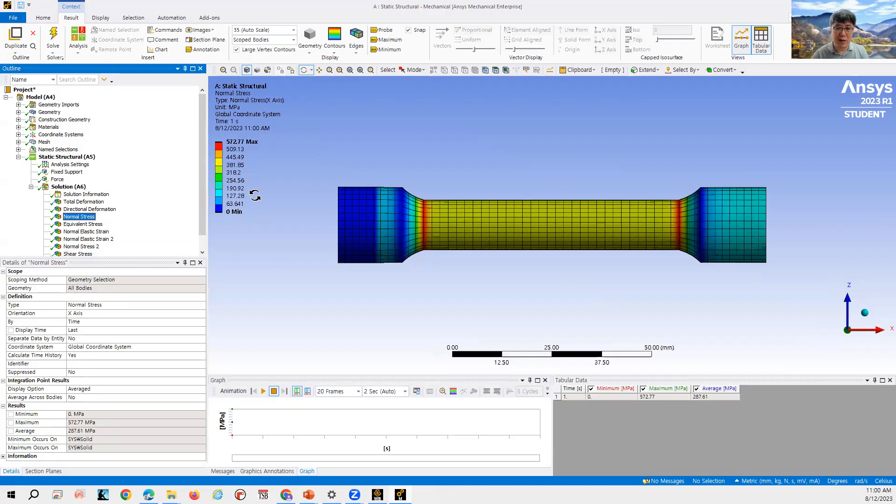
click(93, 232)
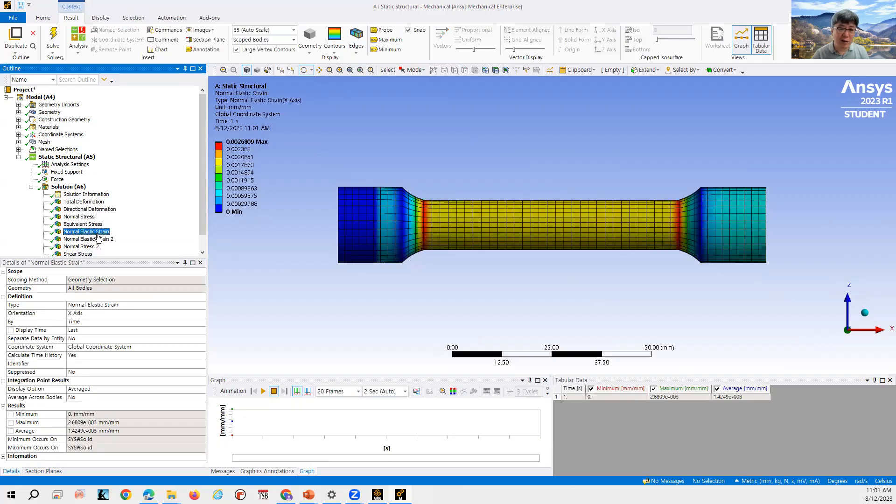
key(Up)
key(Up)
key(Up)
key(Up)
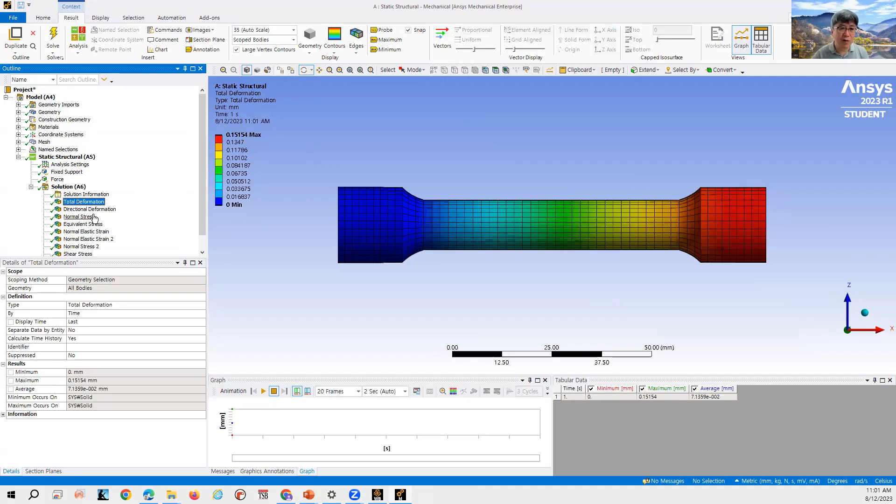
click(86, 231)
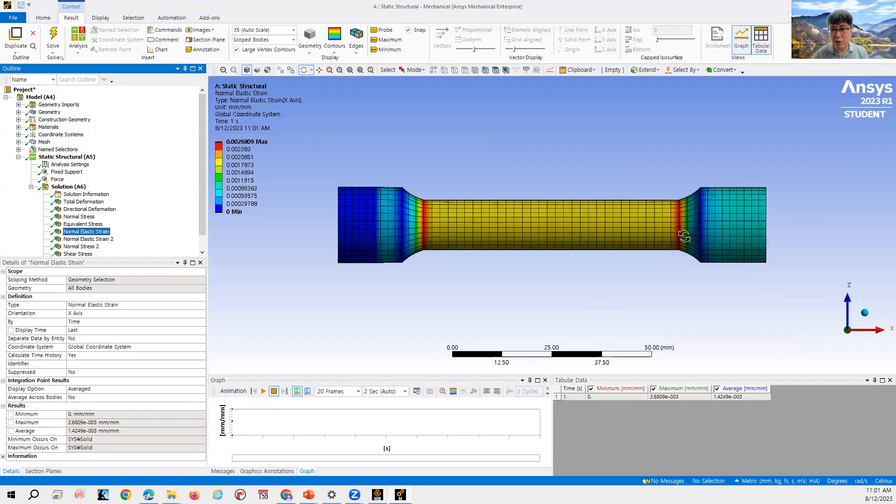
- Cut the Normal Elastic Strain result with Section Plane1 and hide the element lines on the contour
click(45, 471)
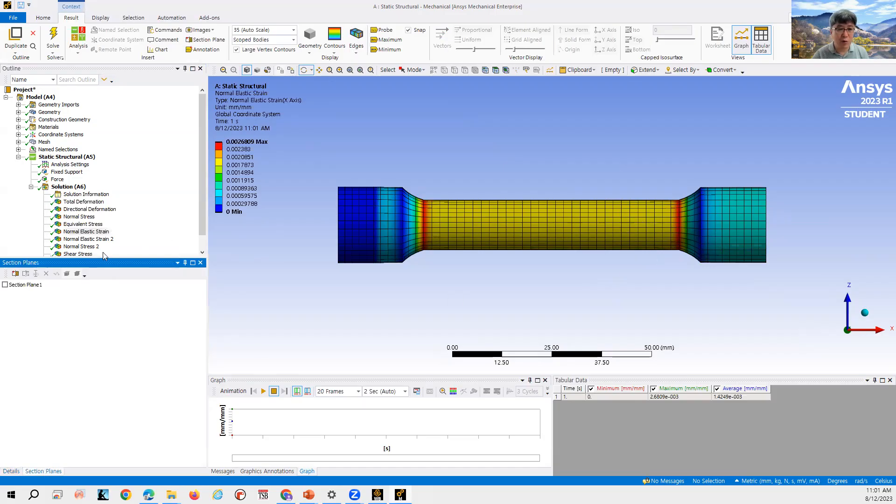
click(5, 285)
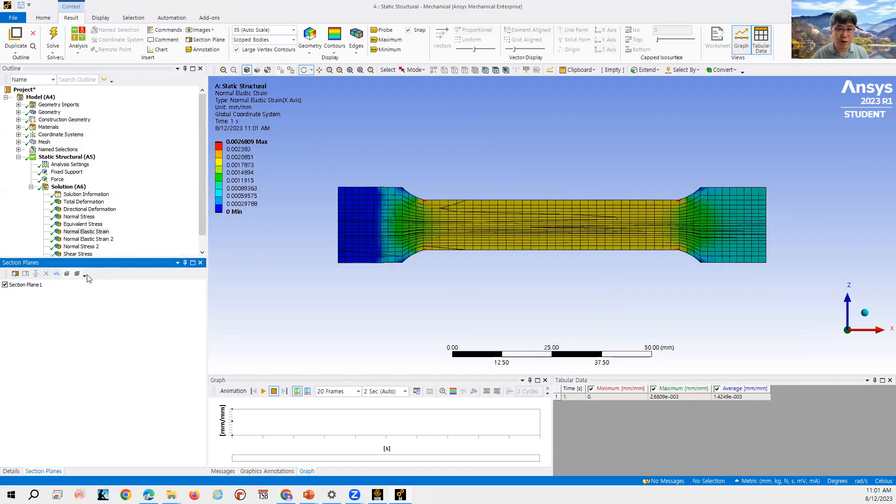
click(356, 52)
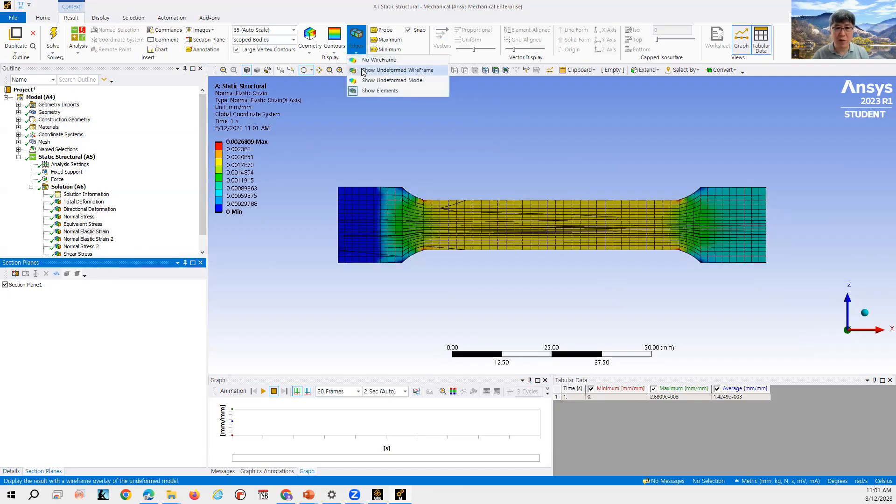
click(375, 67)
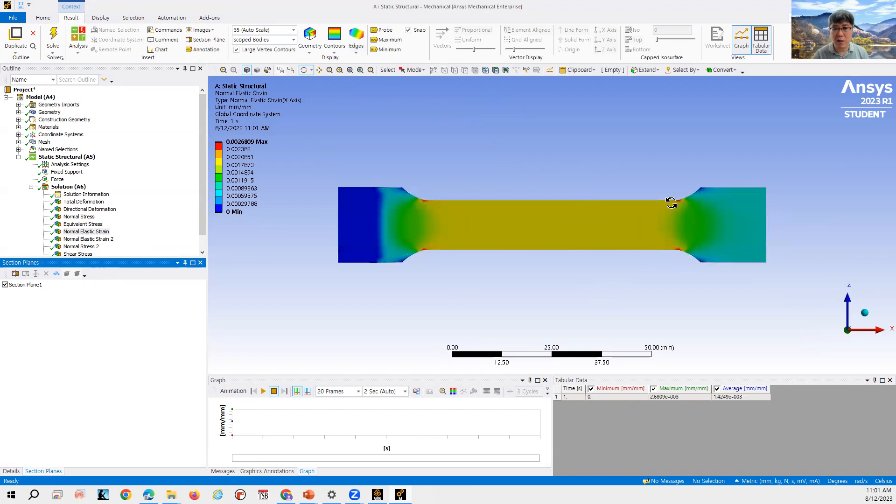
- Turn off Section Plane1 and examine the elastic strain at the fillets on the uncut specimen's surface
click(5, 284)
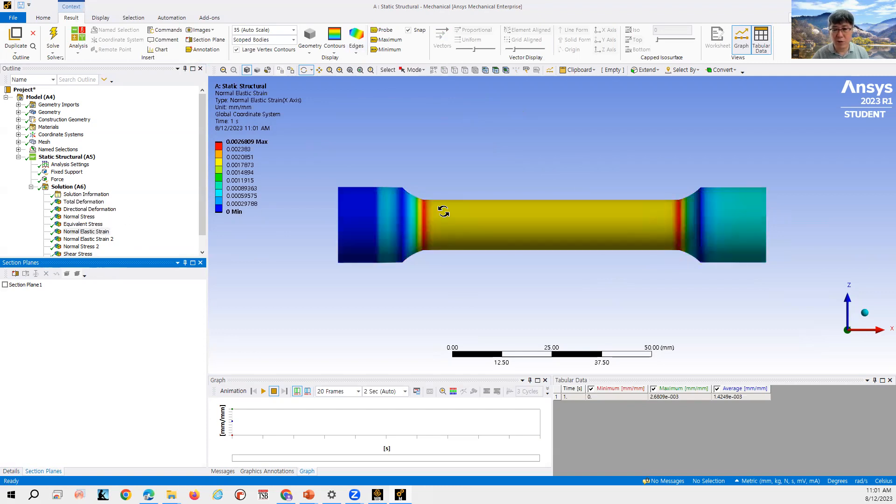
click(247, 143)
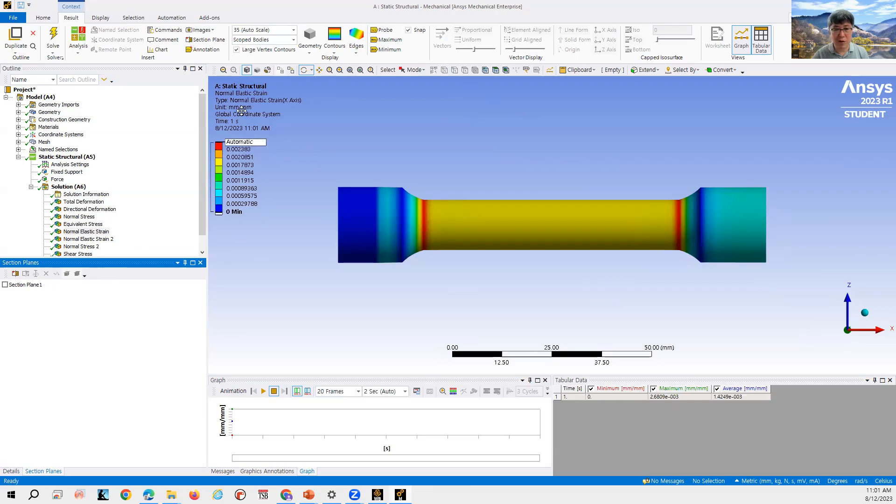
click(439, 200)
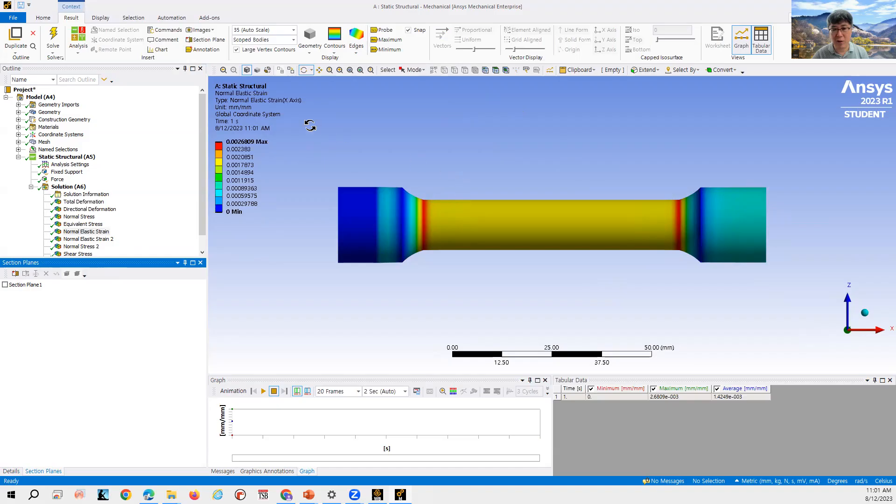
click(254, 157)
click(433, 194)
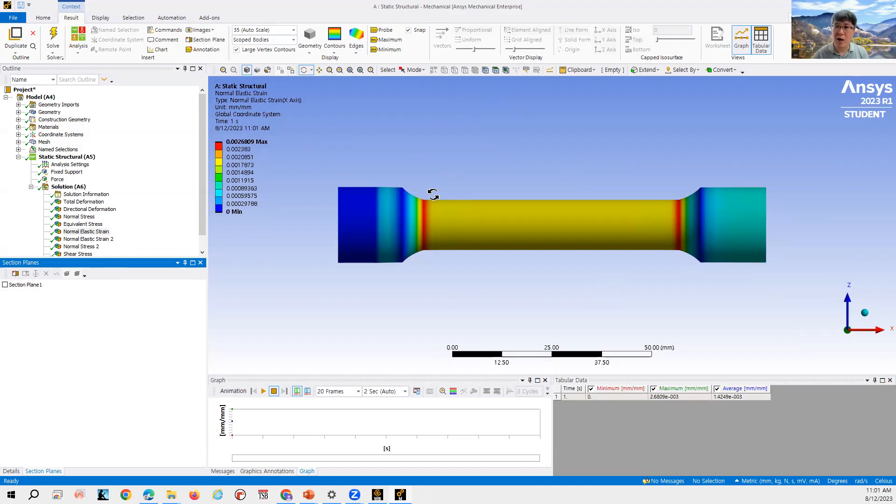
- Reactivate Section Plane1 and inspect the cut Normal Elastic Strain result from oblique angles
click(21, 286)
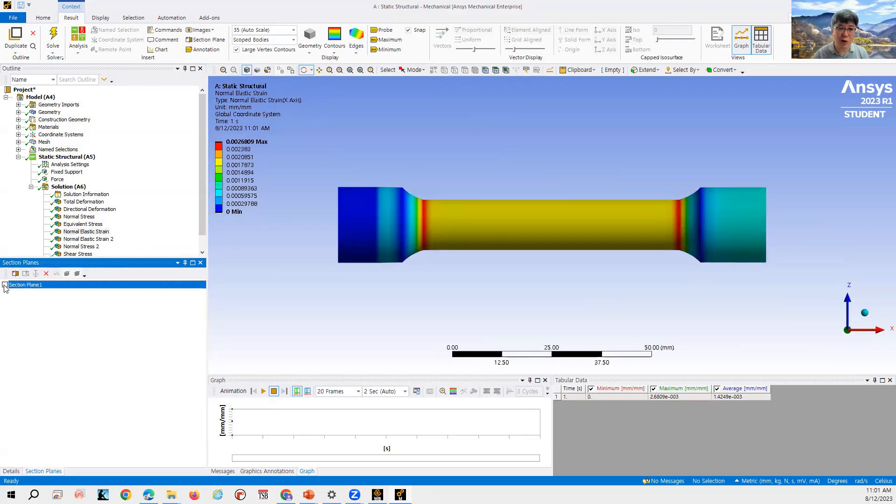
click(5, 284)
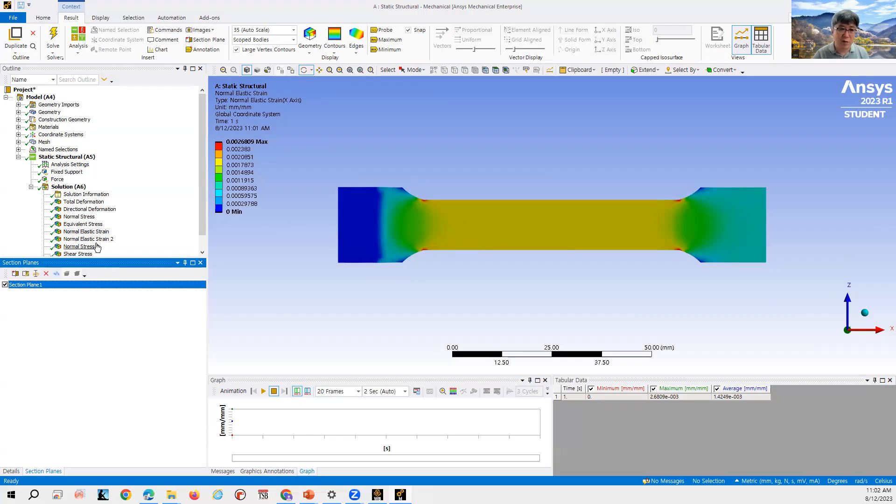
scroll(210, 230, down, 1)
click(86, 216)
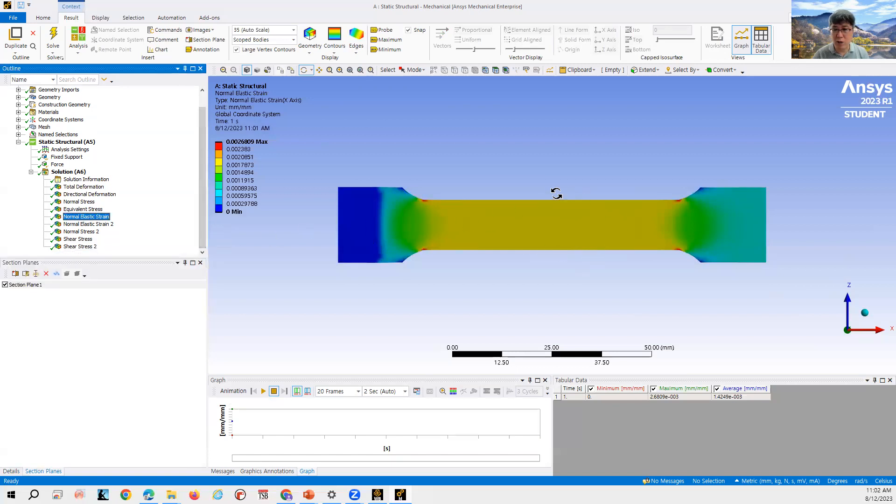
drag(556, 193, 498, 244)
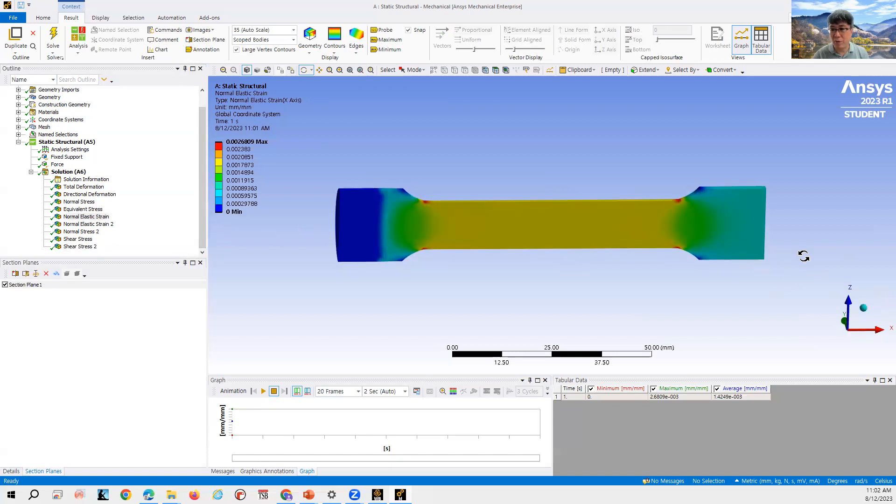
drag(605, 210, 593, 251)
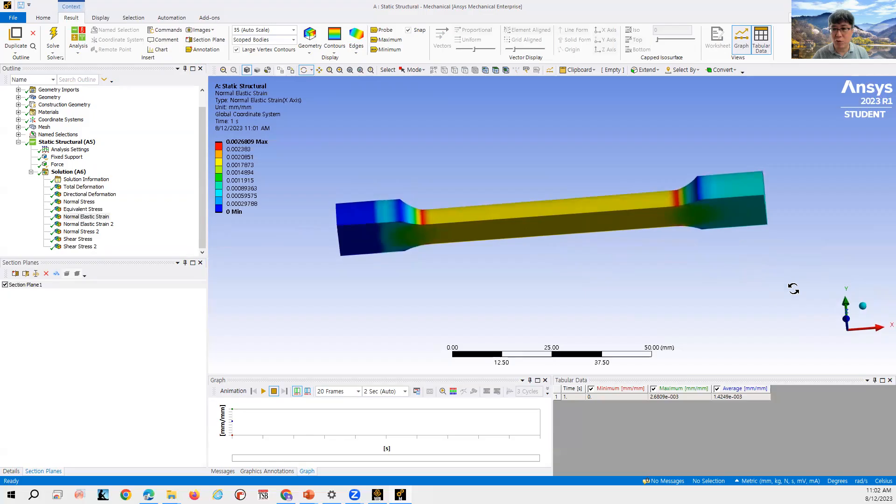
- View the sectioned Normal Elastic Strain contour squarely onto the cut face, with the X axis horizontal and Z upward
click(846, 319)
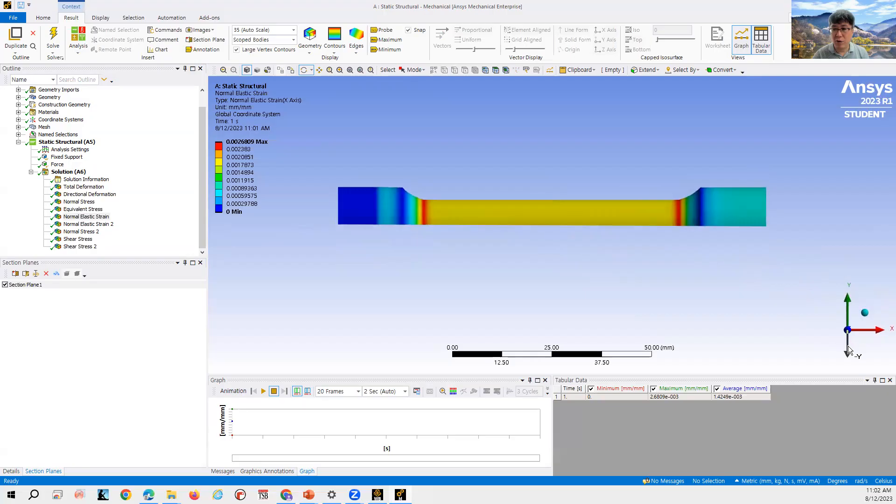
click(846, 337)
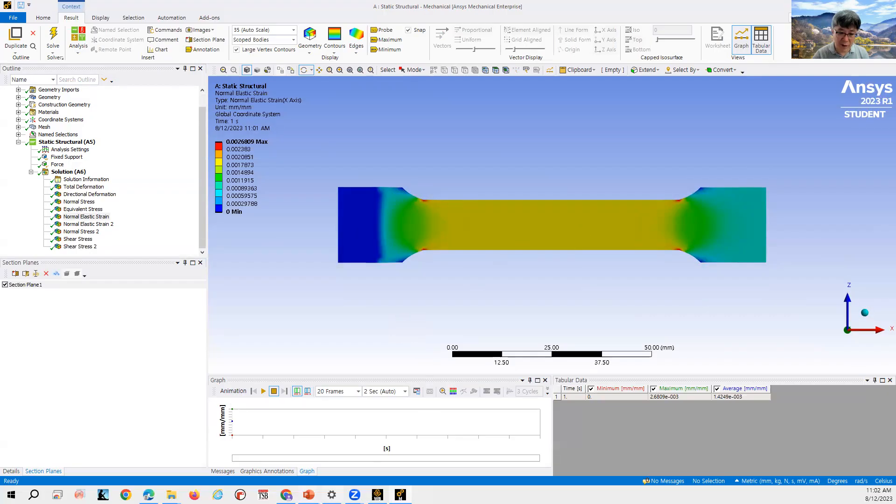
- Switch to the PowerPoint slide show and review the slides from Stress-Strain Testing through displacement and normal stress to normal elastic strain
mouse_move(308, 494)
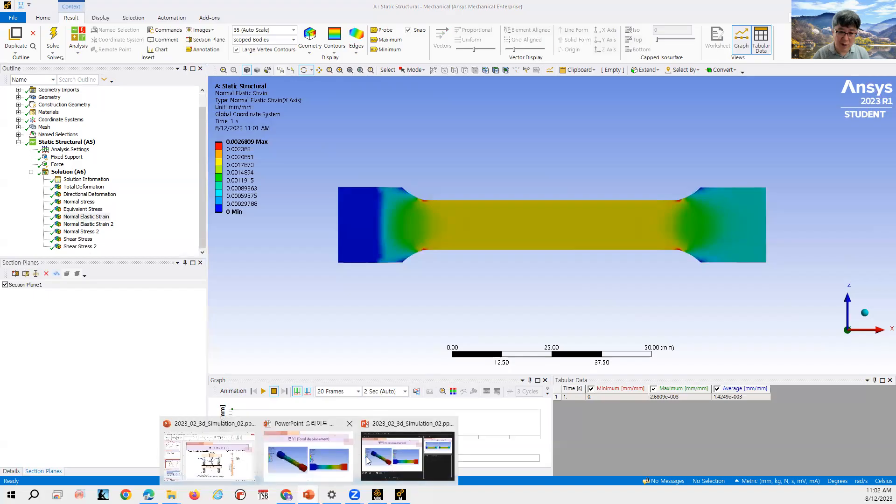
click(391, 460)
key(Left)
key(Left)
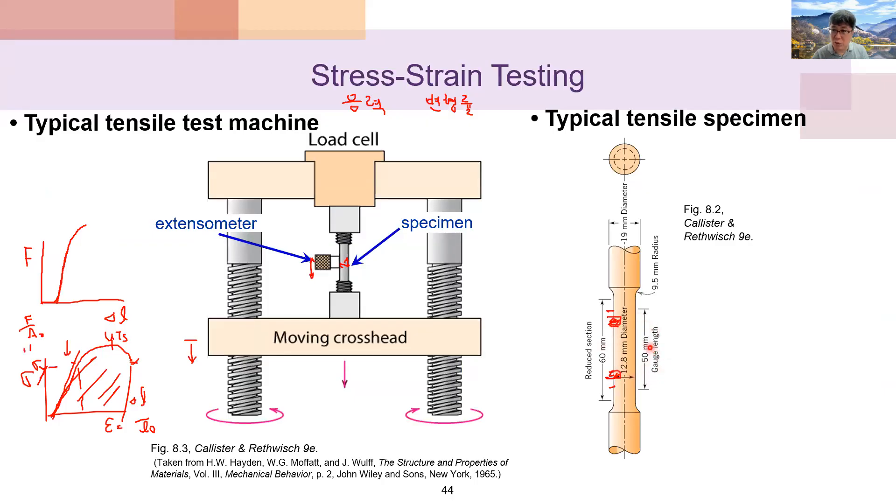
key(Right)
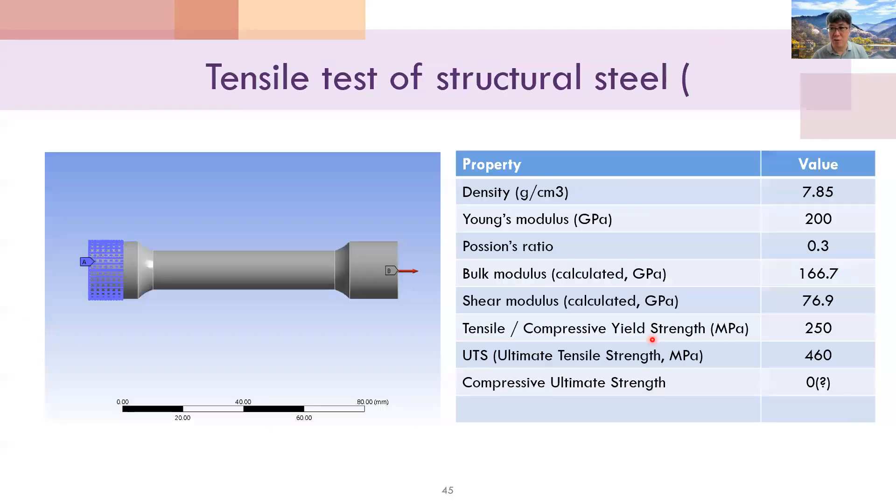
key(Right)
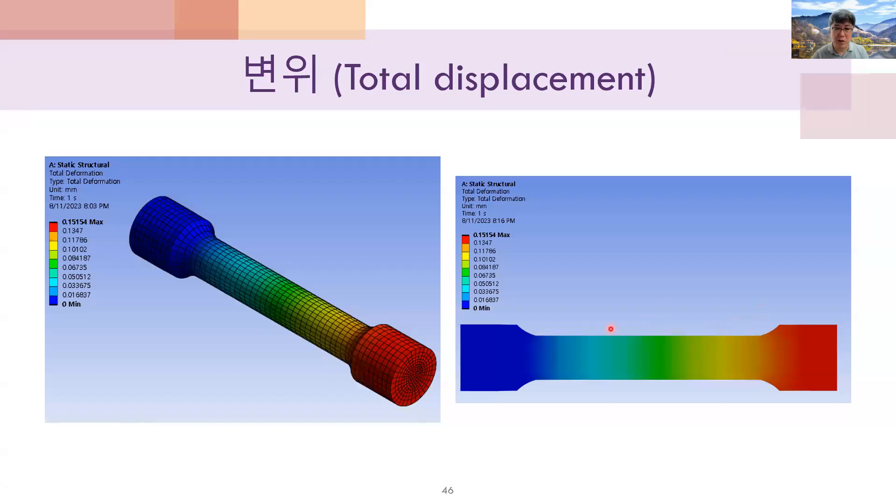
key(Right)
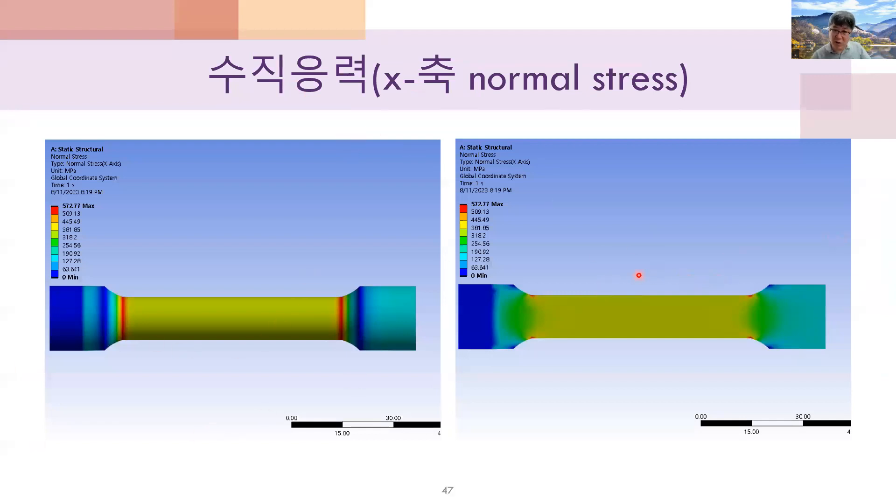
key(Right)
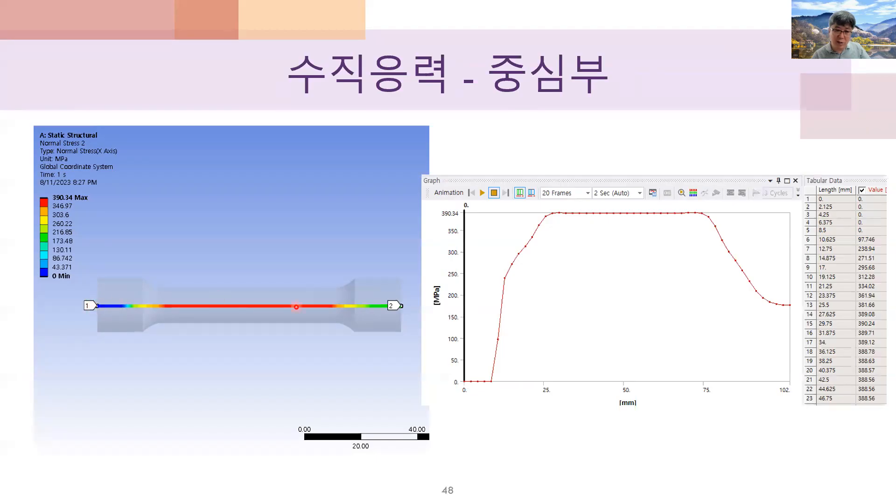
key(Right)
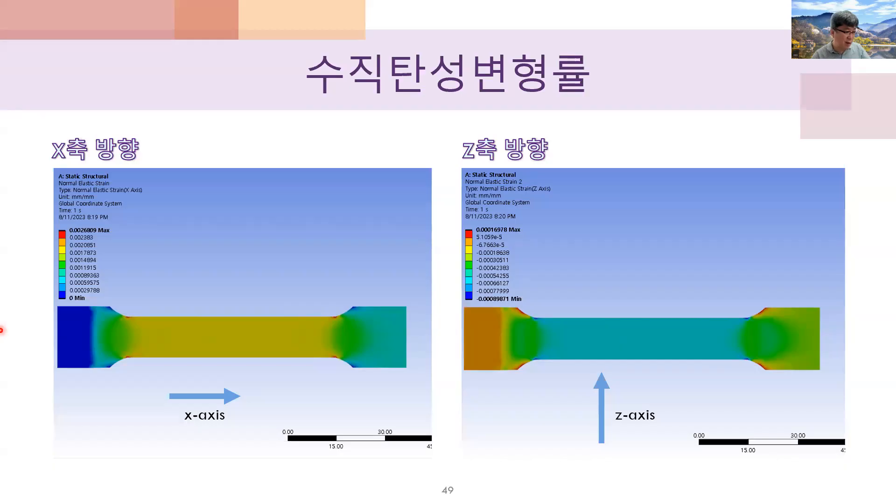
- Return to Ansys Mechanical and compare the Normal Stress, Equivalent Stress and Normal Stress 2 results, ending on Normal Stress
key(alt+Tab)
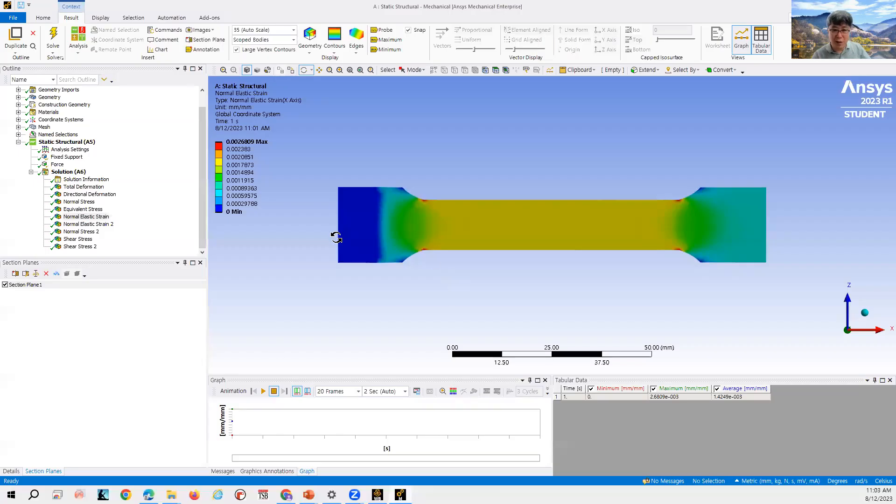
click(99, 224)
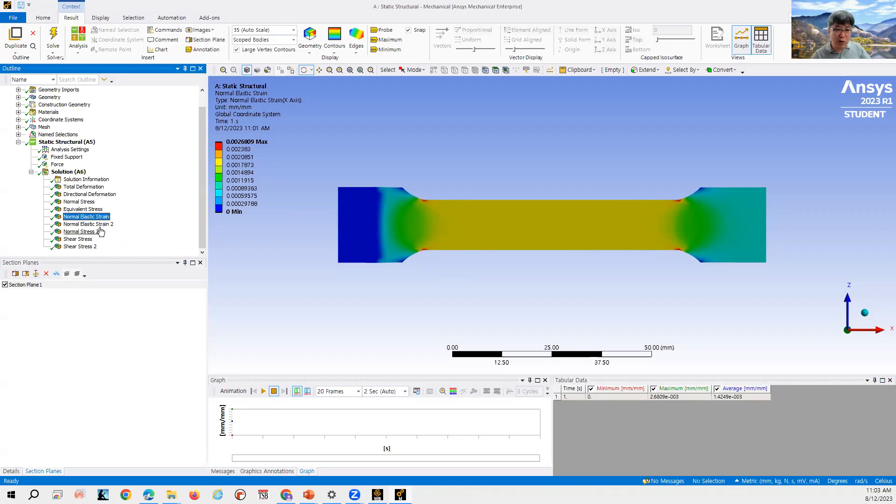
click(72, 202)
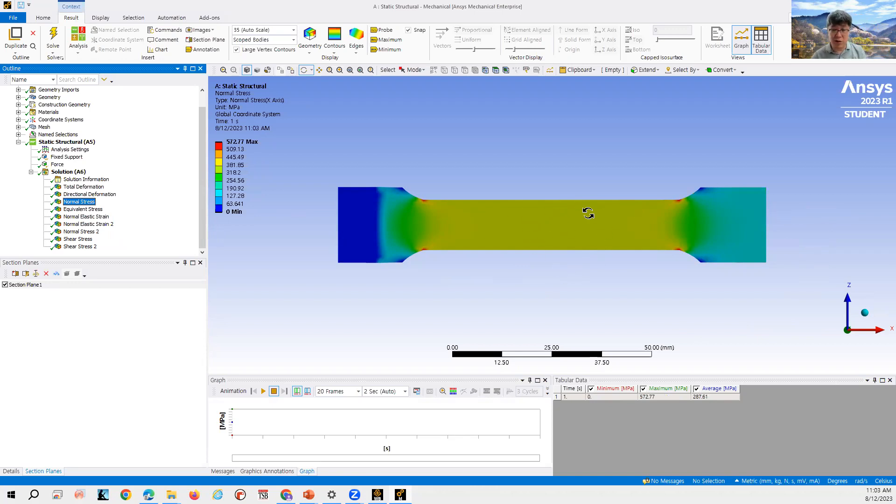
click(95, 212)
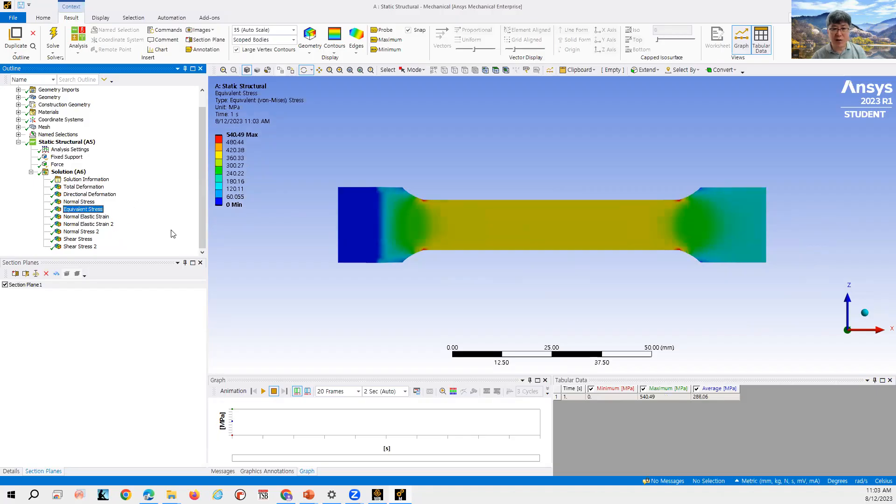
click(87, 203)
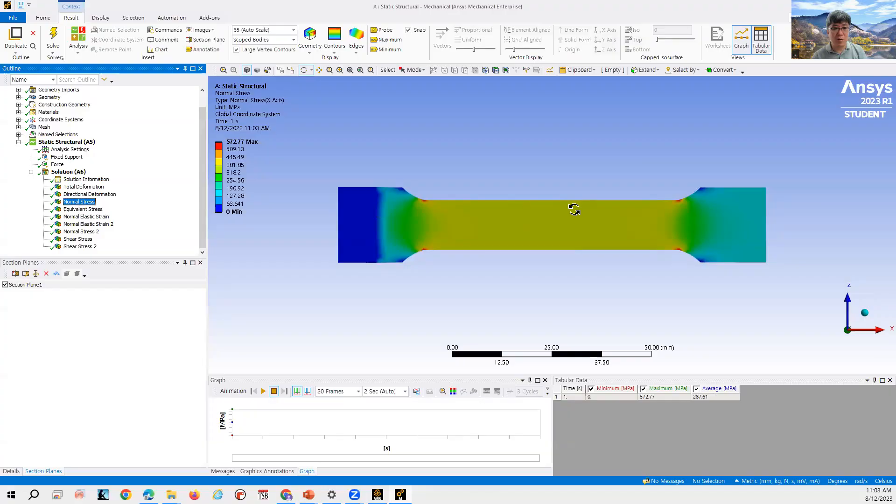
click(90, 234)
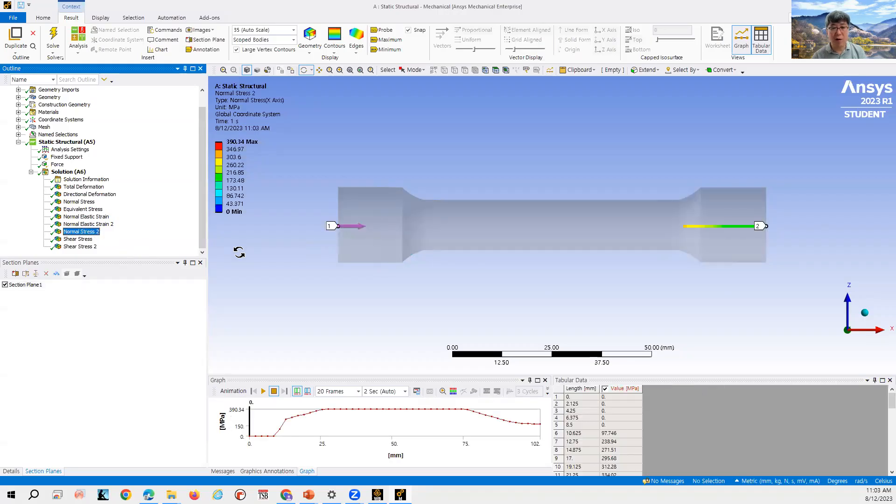
click(80, 201)
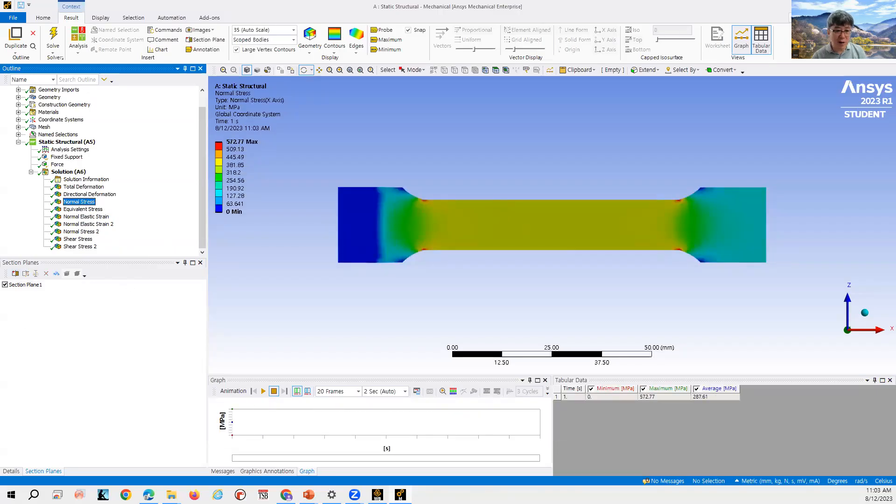
- Set the Normal Stress orientation to Y Axis, re-evaluate the result and probe its sectioned contour
click(11, 471)
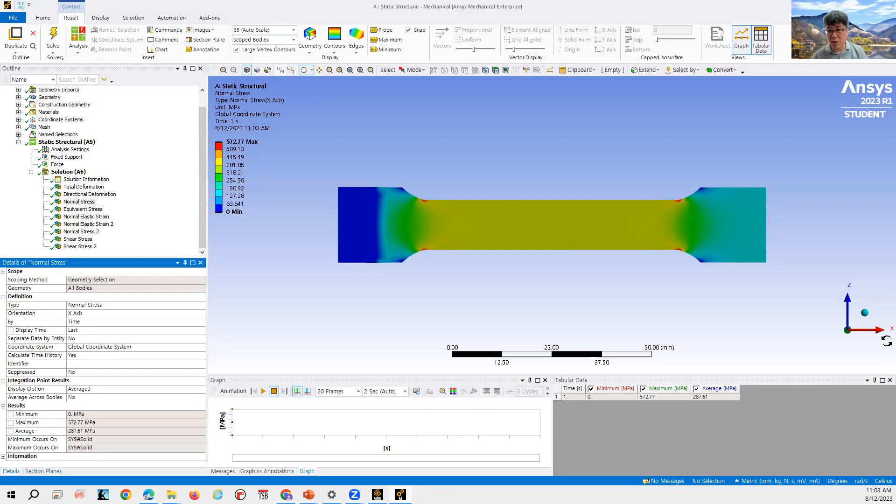
click(192, 311)
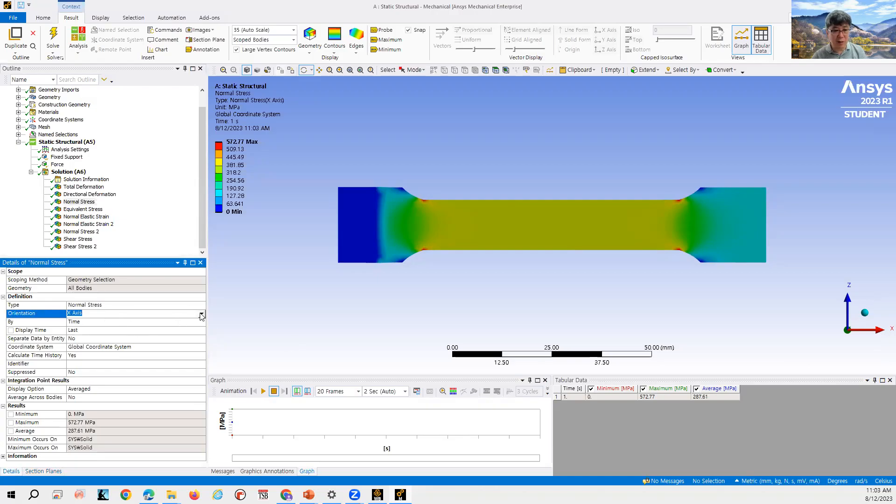
click(201, 315)
click(187, 327)
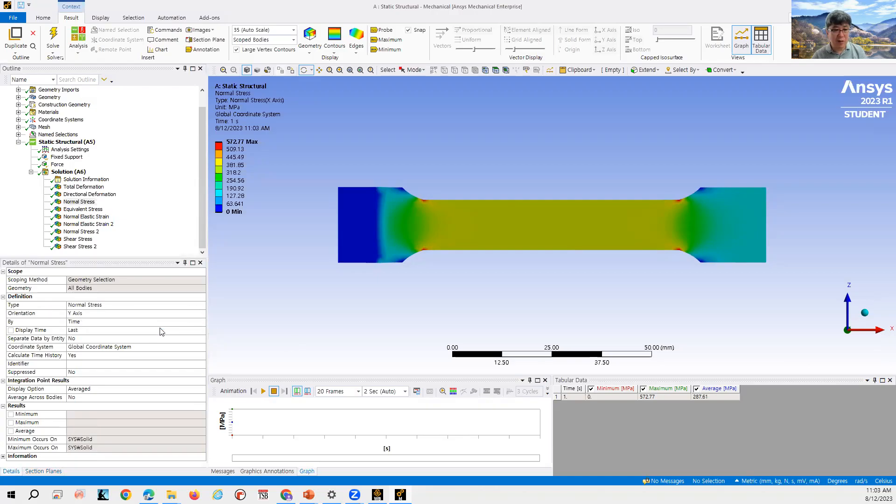
right_click(84, 207)
click(139, 227)
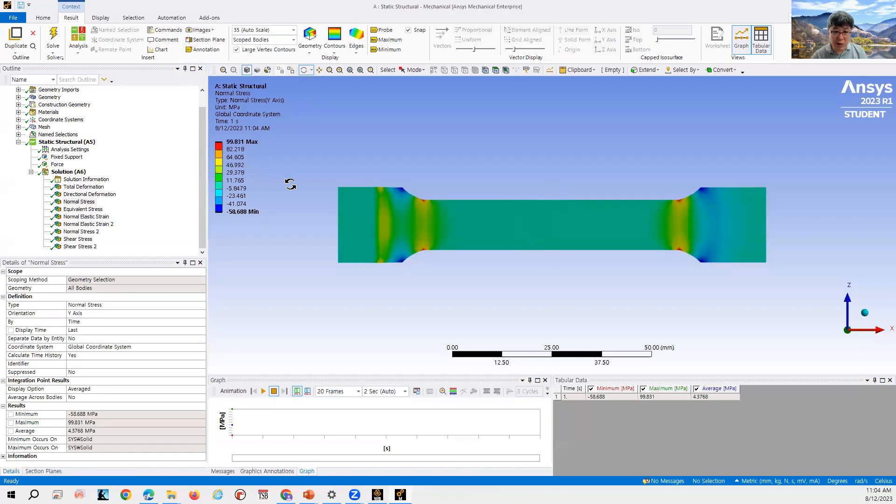
click(387, 33)
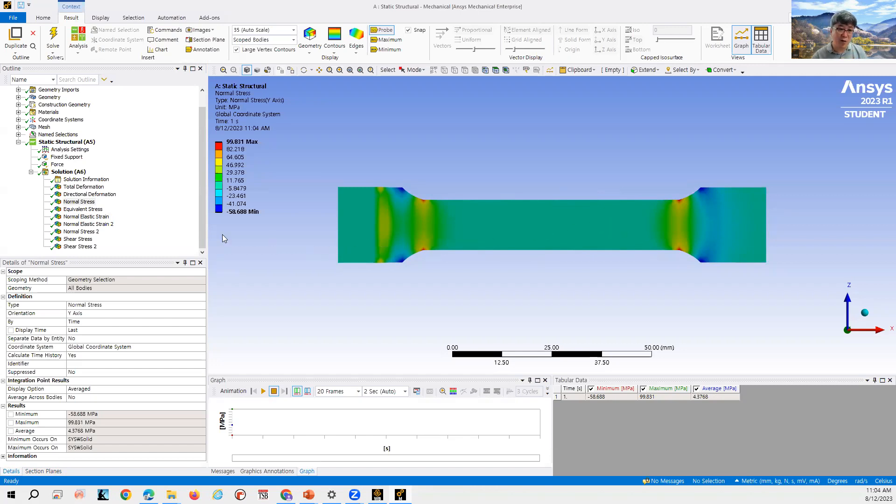
- Compare the X-axis Normal Elastic Strain with the Z-axis Normal Elastic Strain 2 and probe the Z-axis contour
click(103, 218)
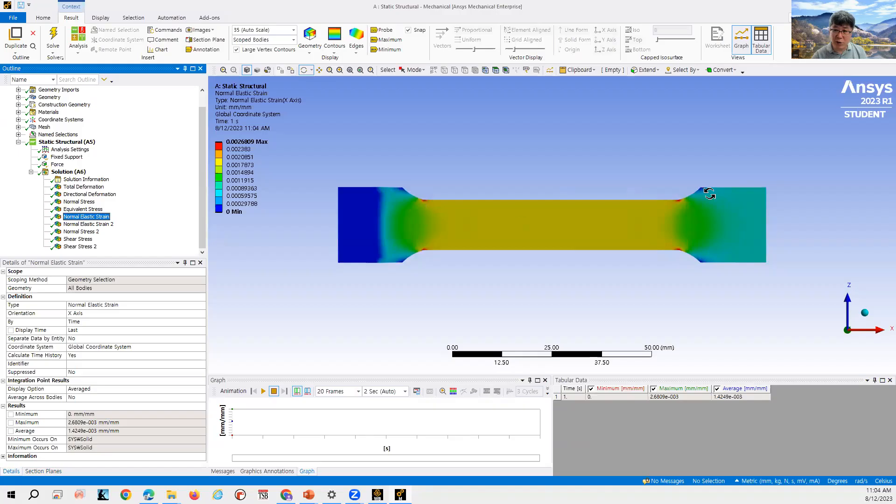
click(193, 312)
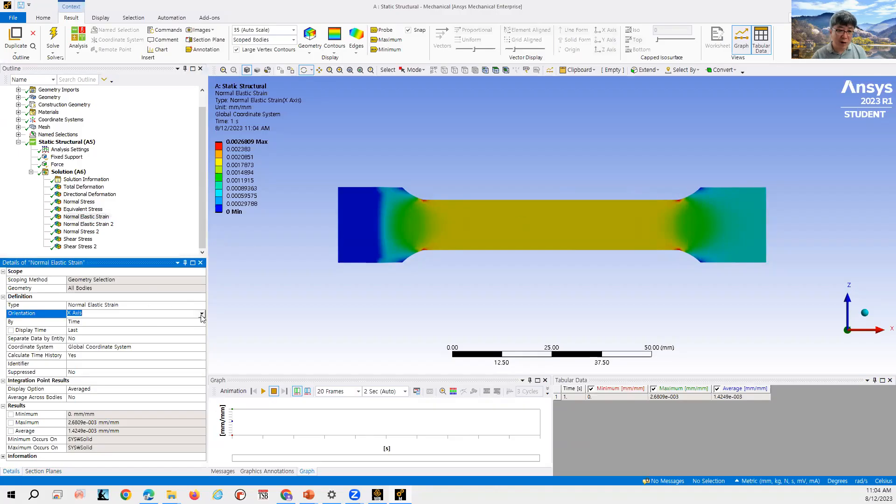
click(110, 224)
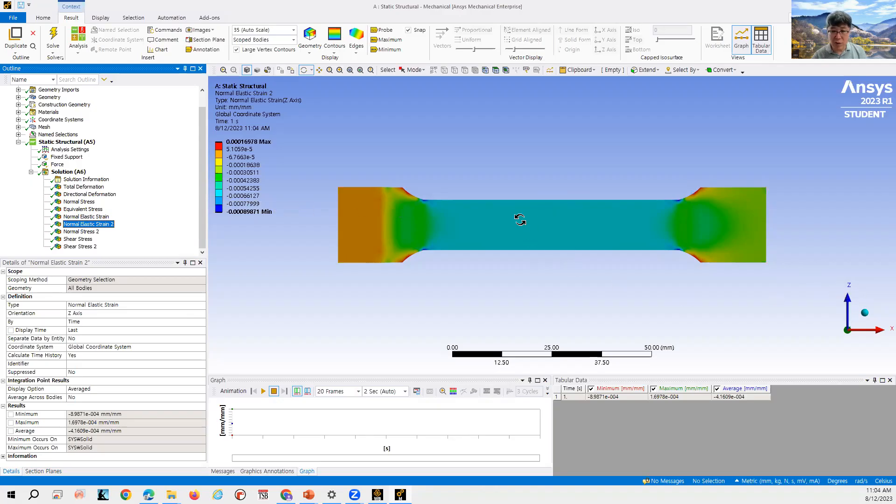
click(382, 30)
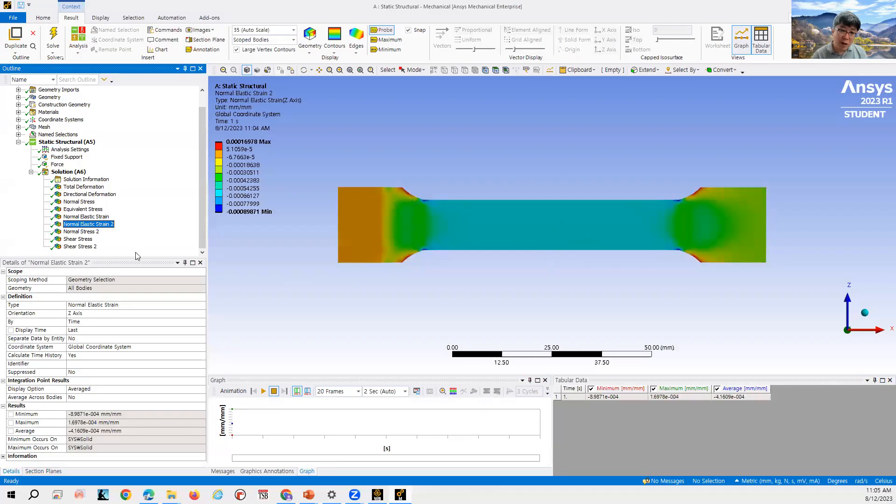
- Show Normal Stress 2 along the full path with Section Plane1 turned off, and enlarge its graph area
click(89, 232)
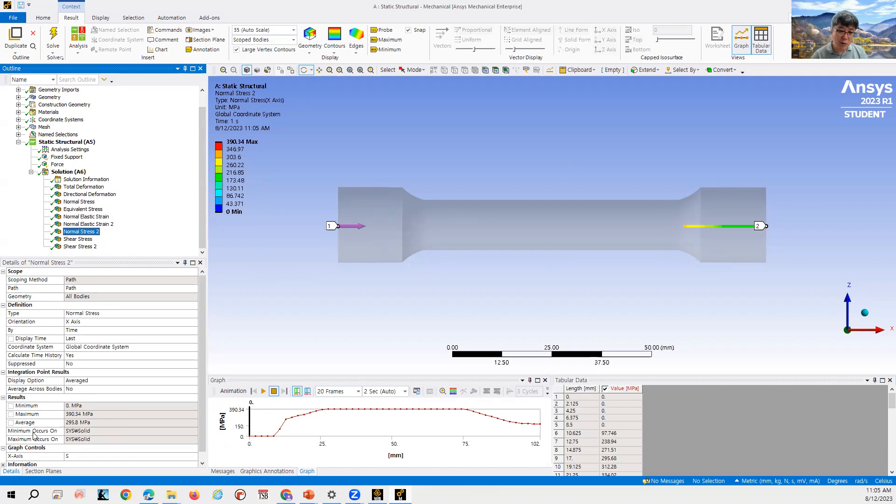
click(43, 471)
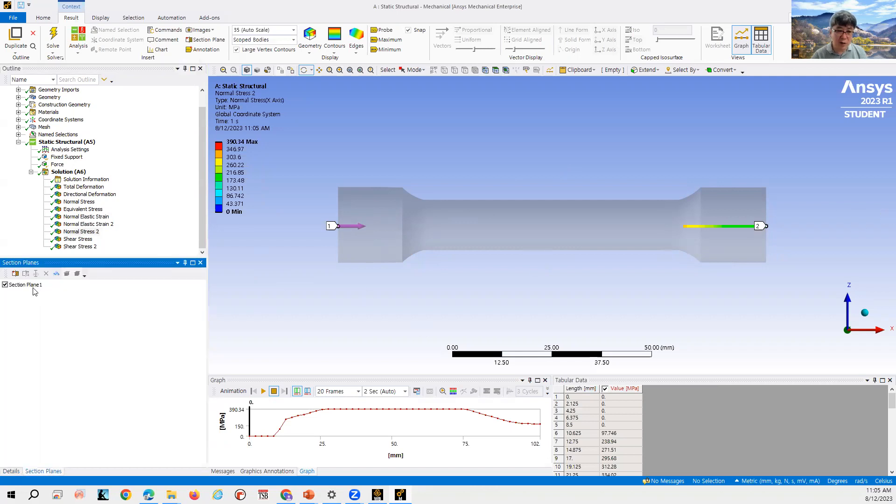
click(5, 285)
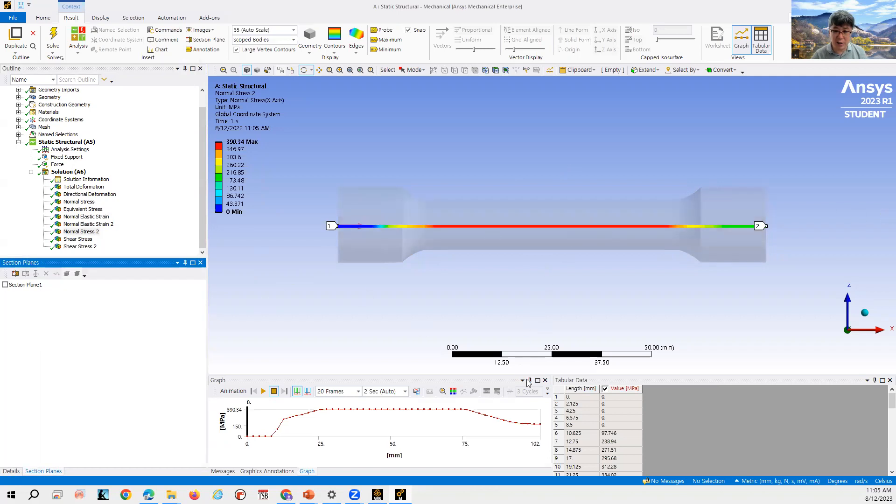
drag(526, 375, 526, 296)
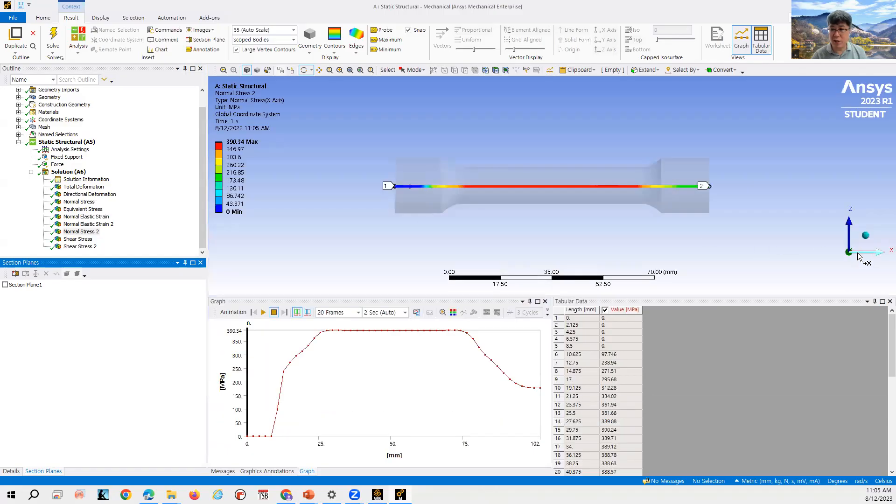
- Inspect the Normal Stress 2 path through the specimen from side, end and oblique views alongside a taller stress graph
click(851, 265)
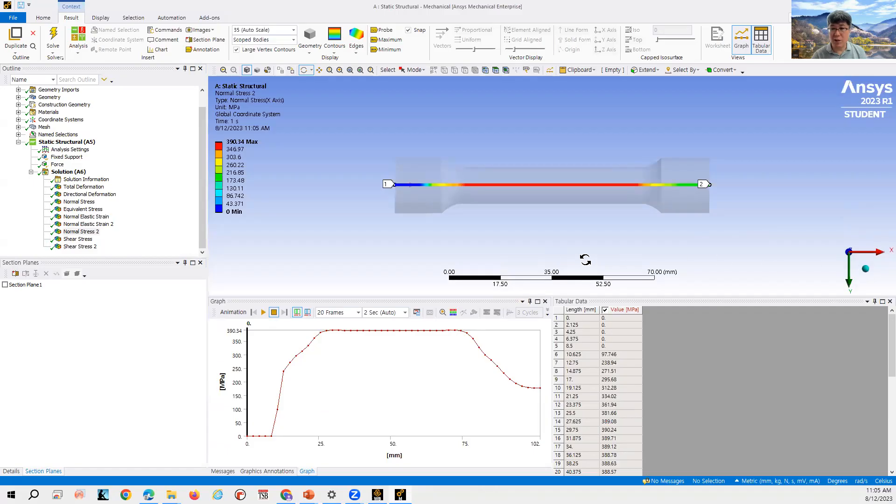
click(836, 250)
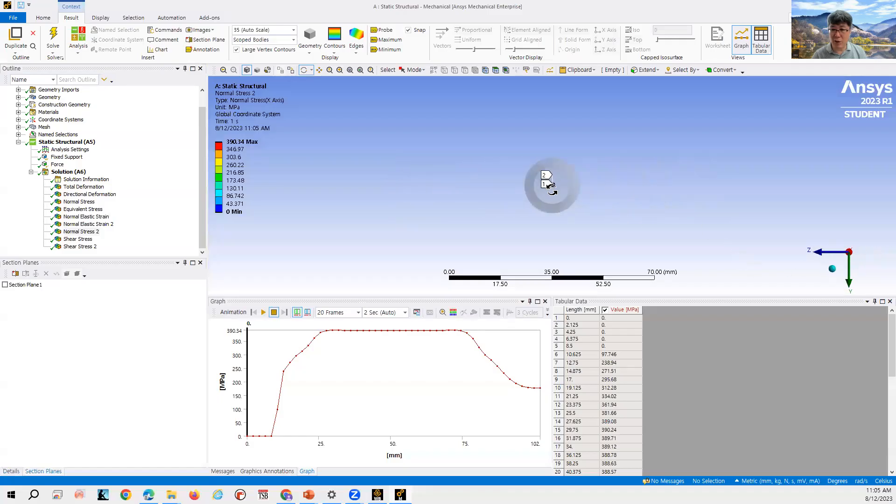
drag(575, 201, 523, 202)
drag(683, 141, 564, 219)
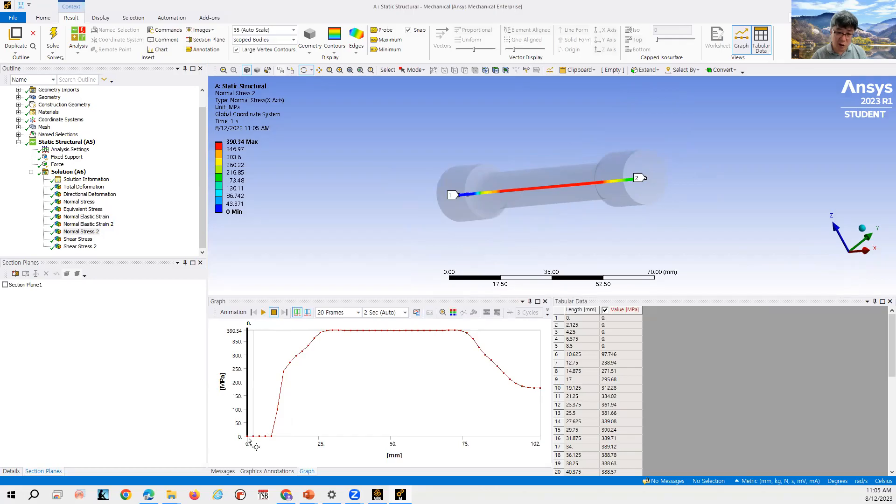
drag(377, 295, 399, 227)
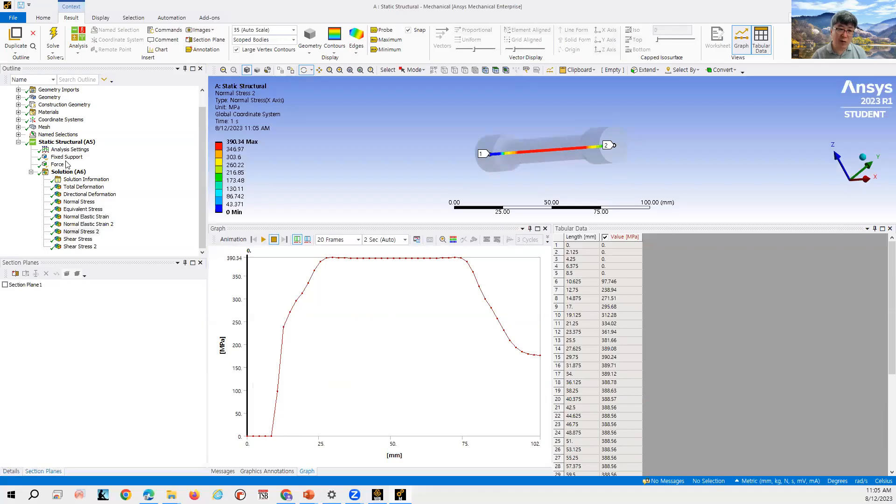
- Inspect the Fixed Support on the specimen from oblique and end views, finishing with a side view in the XY plane
click(67, 157)
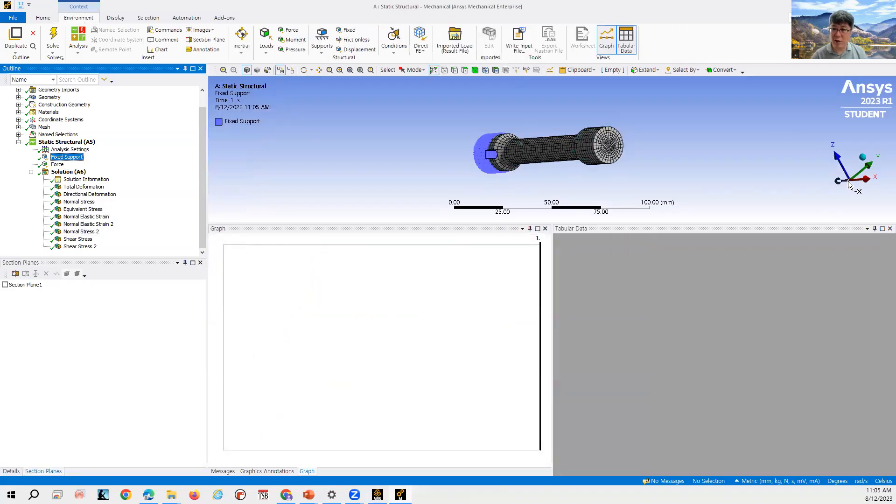
click(864, 173)
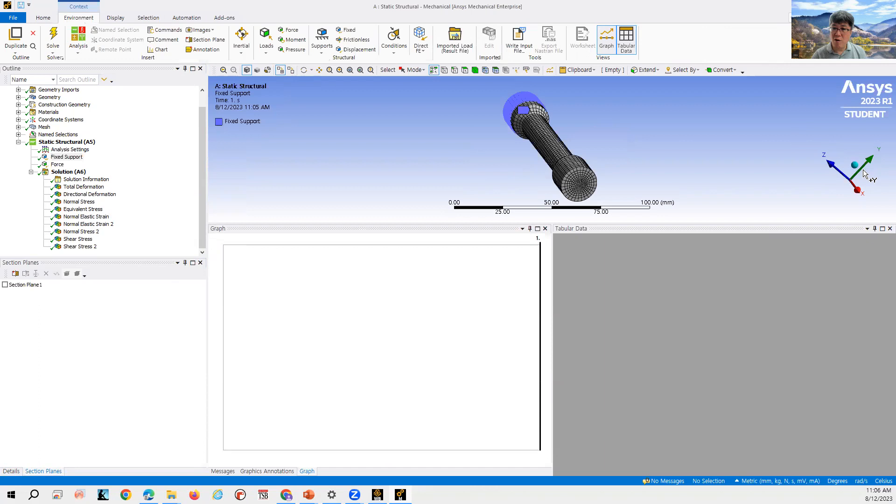
click(851, 211)
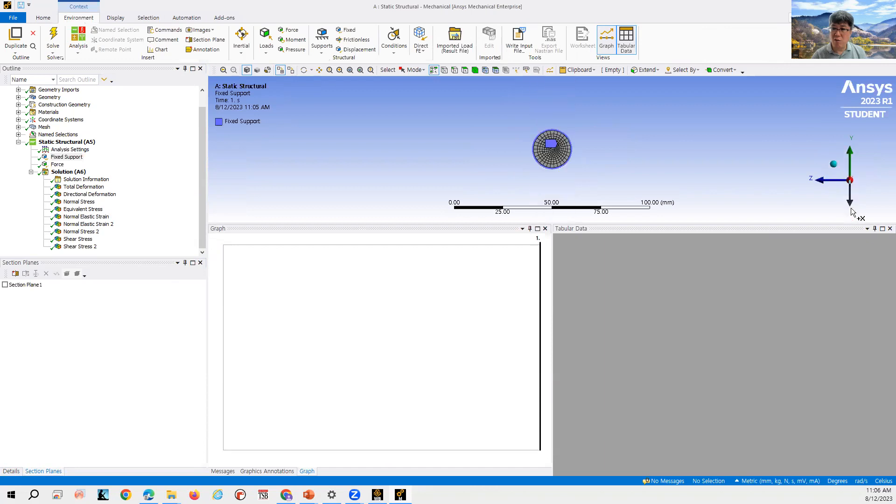
click(830, 181)
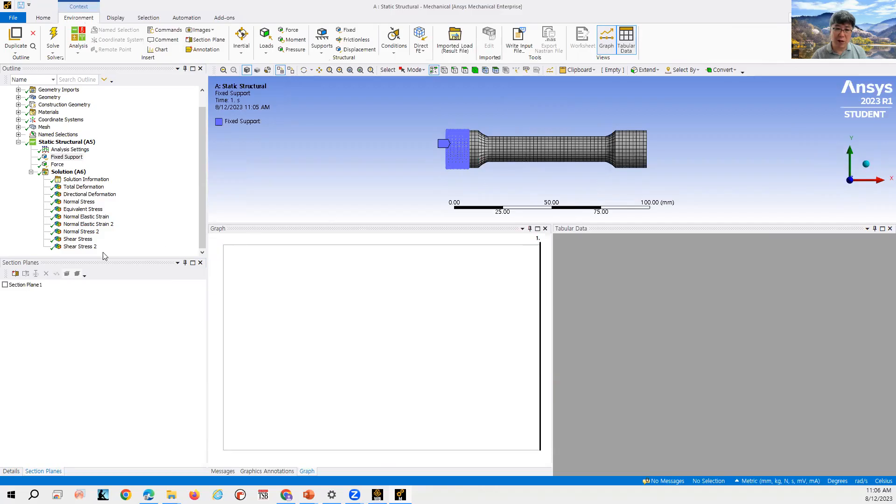
- Display the Normal Stress 2 path result with Show Elements turned on and an enlarged view of the specimen
click(81, 231)
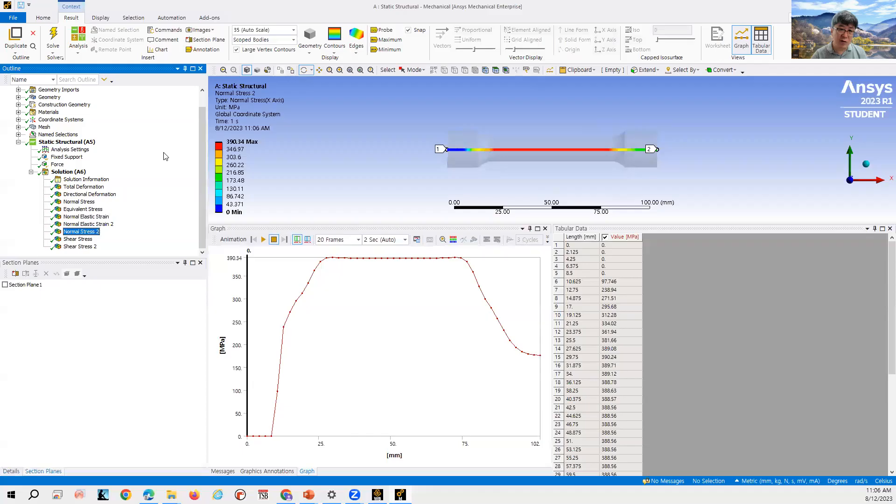
click(357, 41)
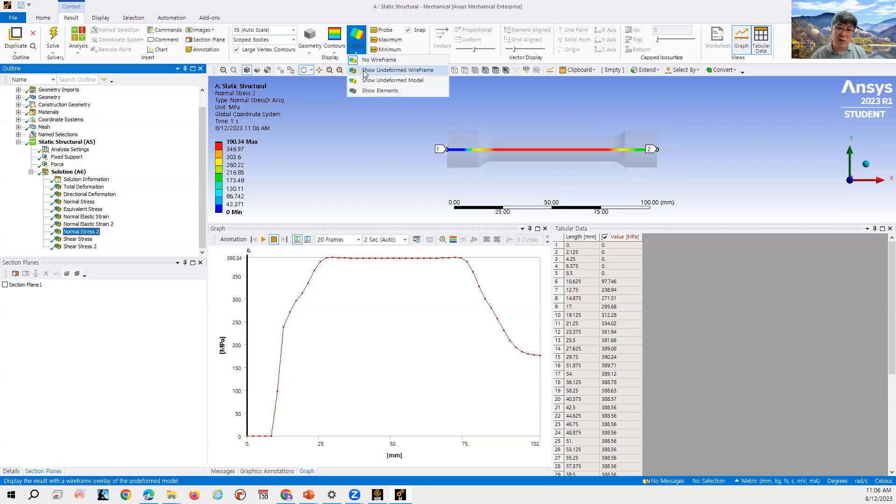
click(379, 91)
scroll(426, 146, up, 3)
scroll(426, 145, down, 1)
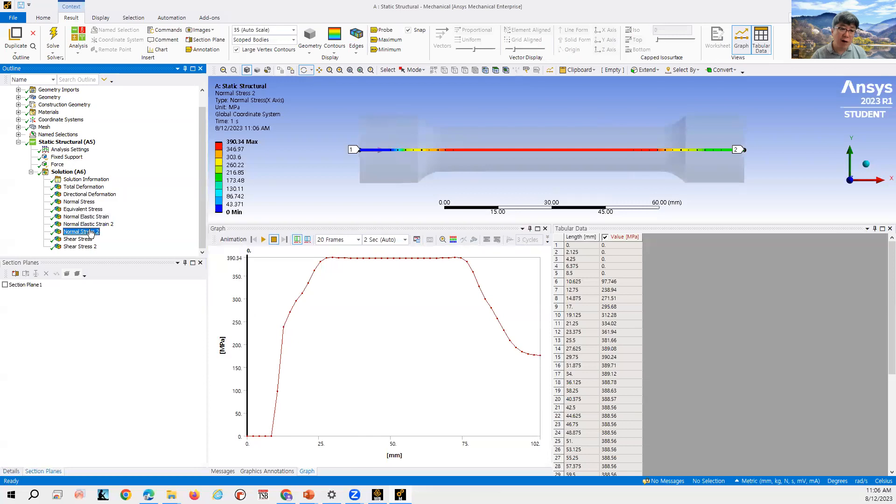
- Compare the Y-axis Normal Stress contour with Total Deformation on the full meshed specimen
click(85, 201)
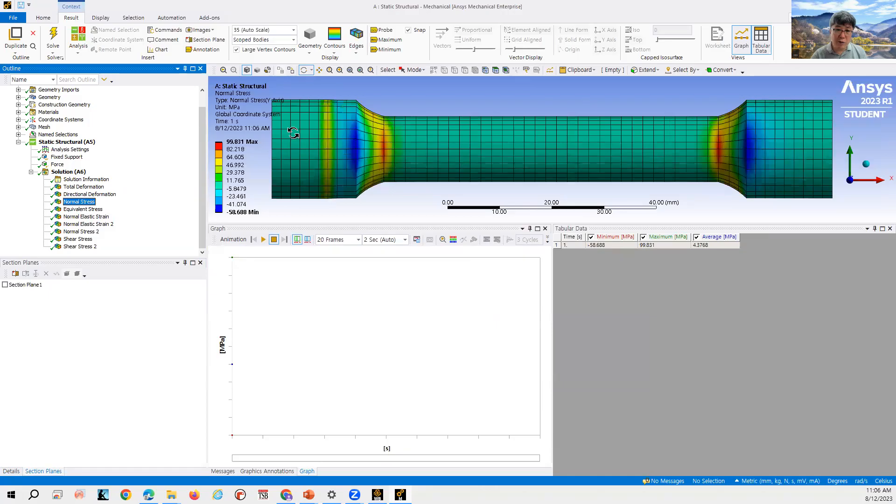
click(102, 187)
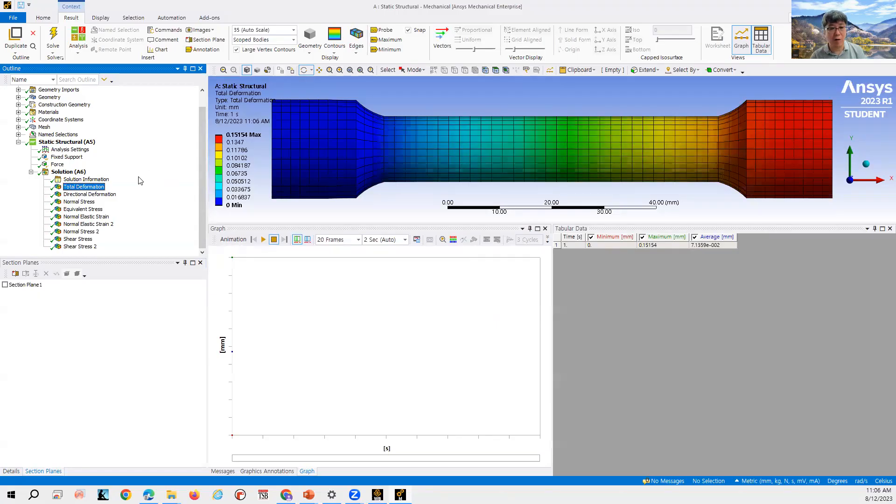
click(87, 202)
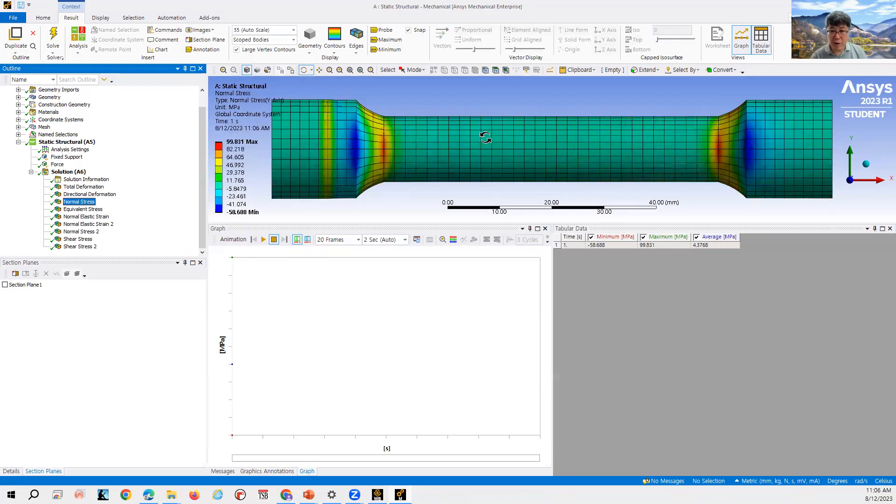
- Turn on Section Plane1 for the Y-axis Normal Stress and view the cut face in the XZ plane
click(28, 285)
click(5, 285)
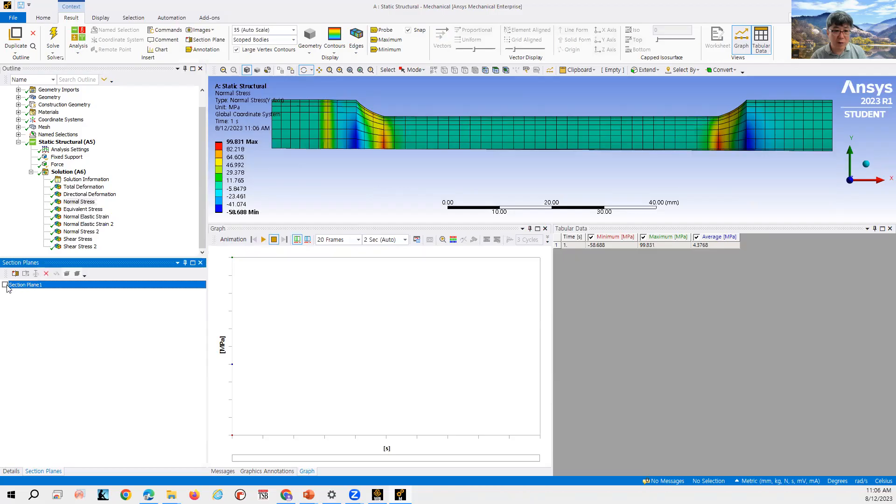
click(854, 207)
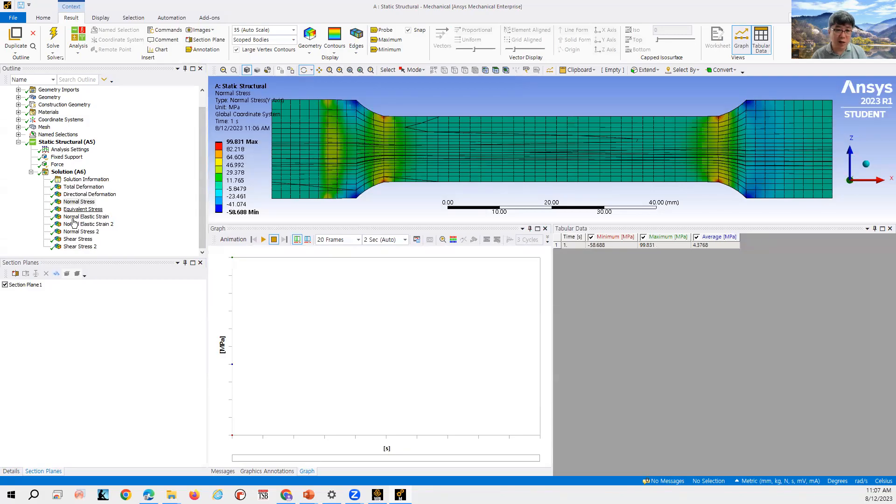
- Review the Normal Stress 2 graph and its length and stress table from the start to the end of the path
click(96, 232)
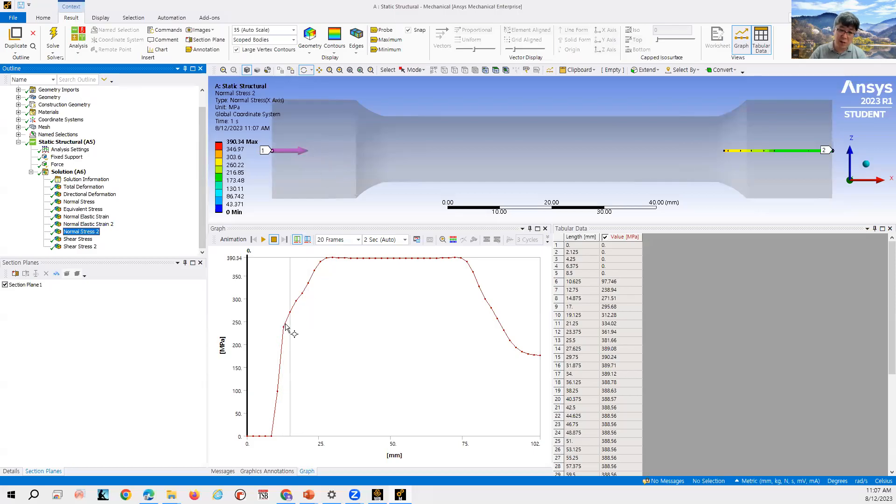
click(577, 246)
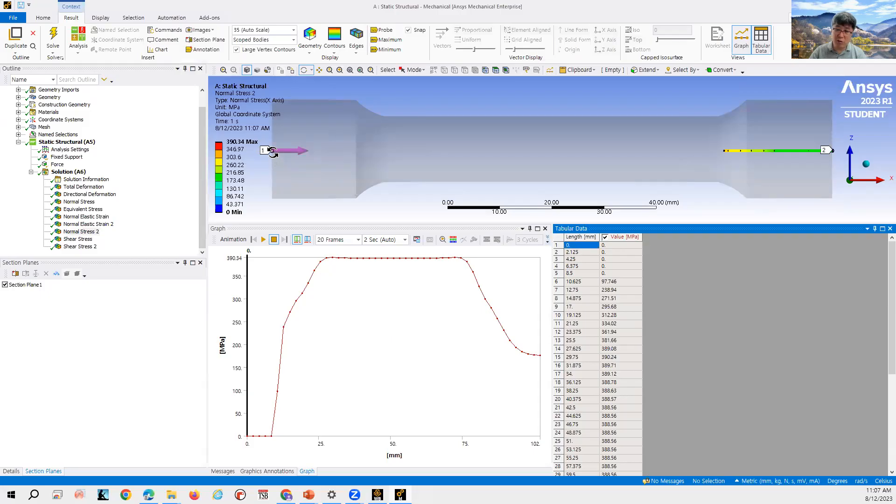
scroll(616, 301, down, 7)
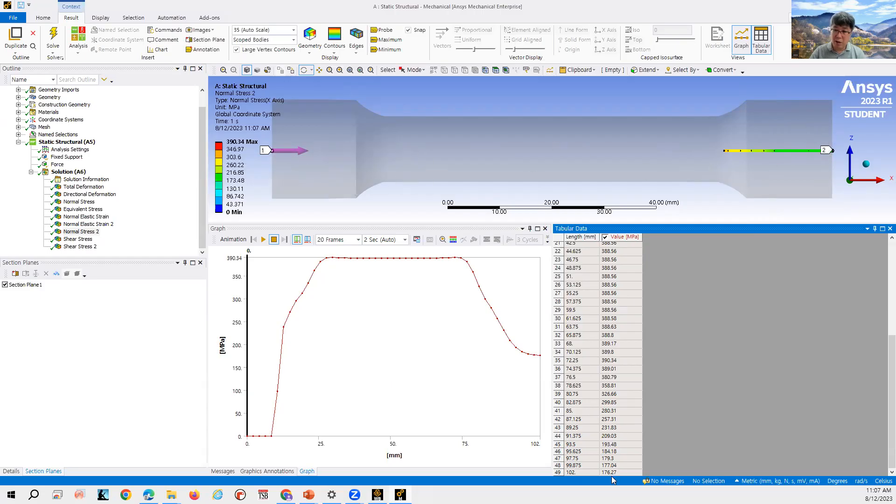
scroll(620, 345, up, 7)
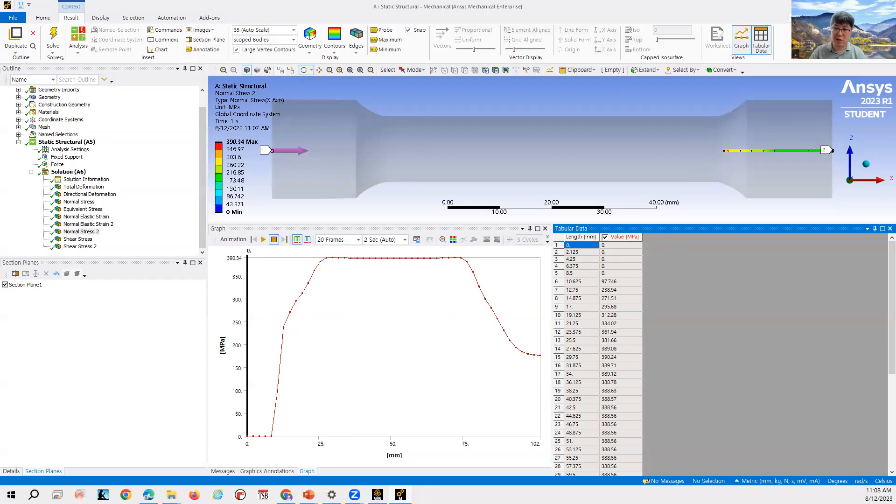
key(alt+Tab)
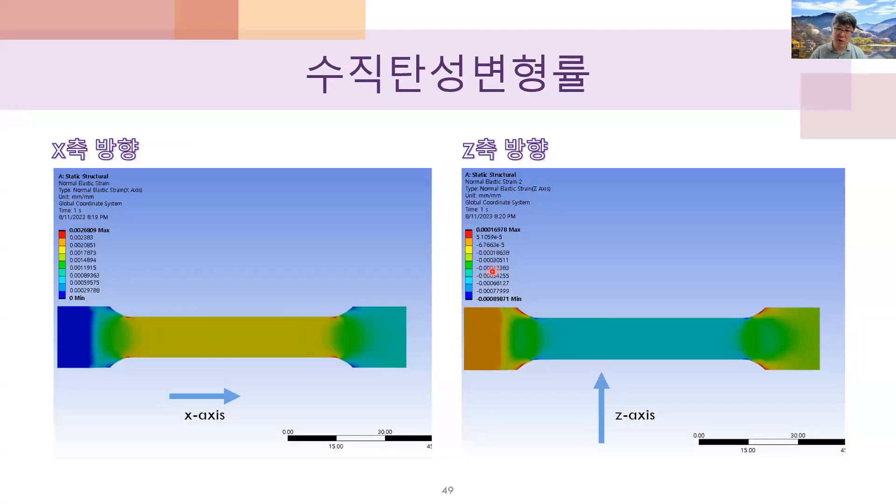
key(Left)
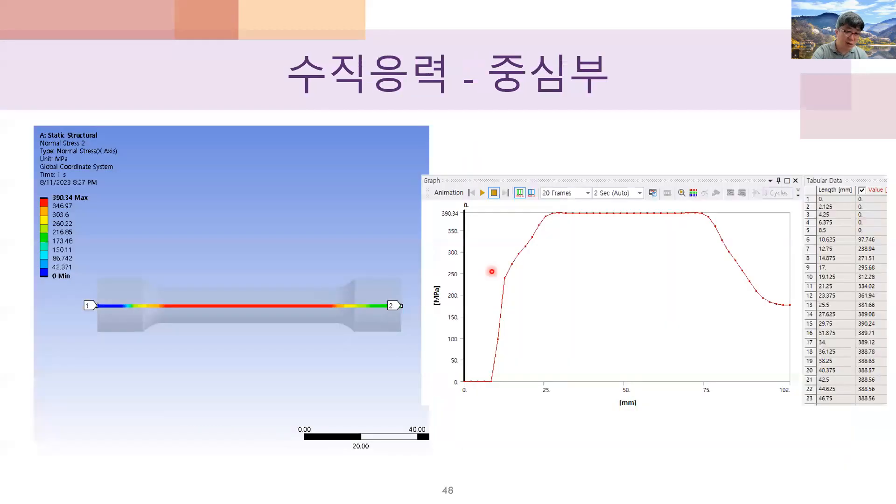
key(Left)
key(Left)
key(Left)
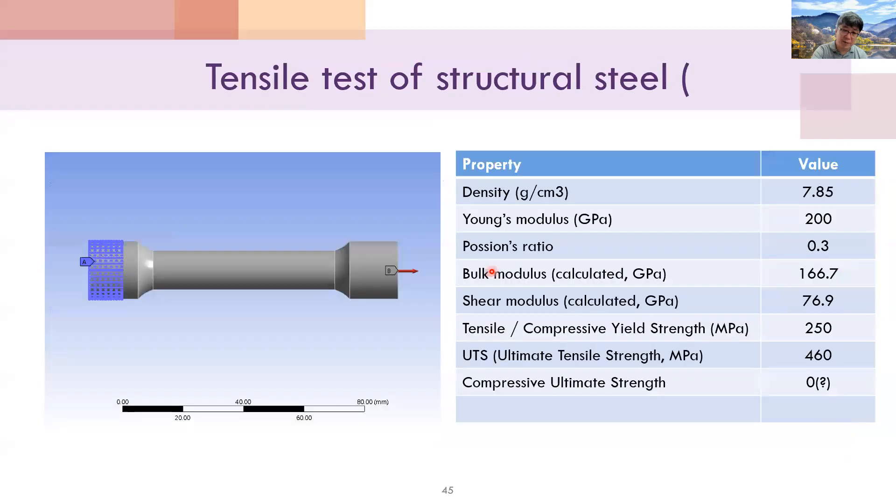
key(Left)
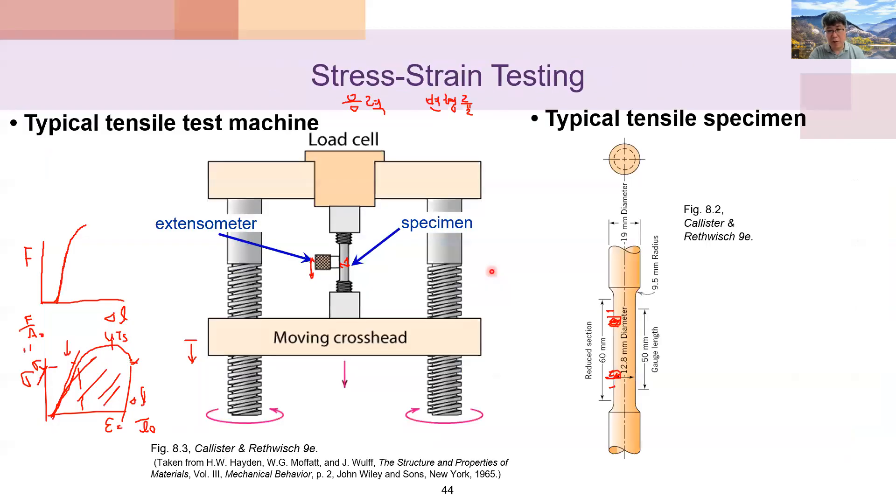